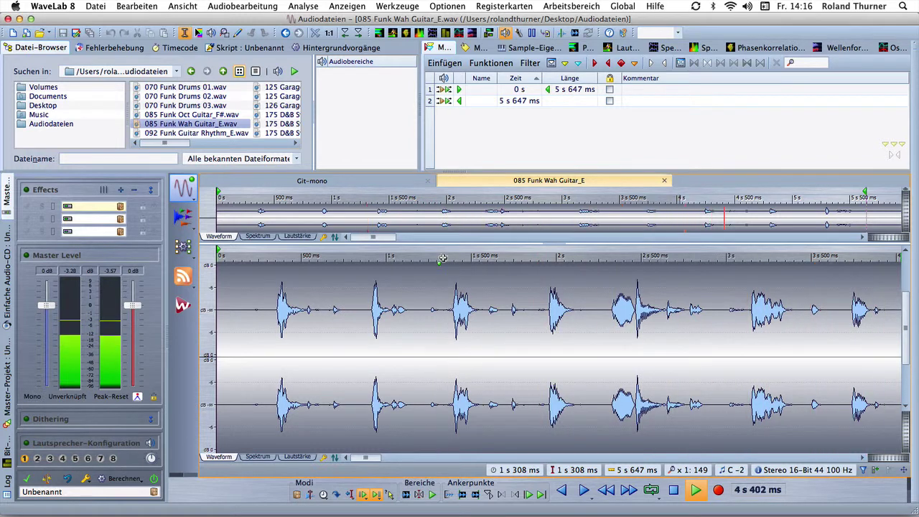
Stop the running playback, play the Funk Wah guitar file from about 307 ms, and stop it again
{"action": "left_click", "coordinate": [674, 490]}
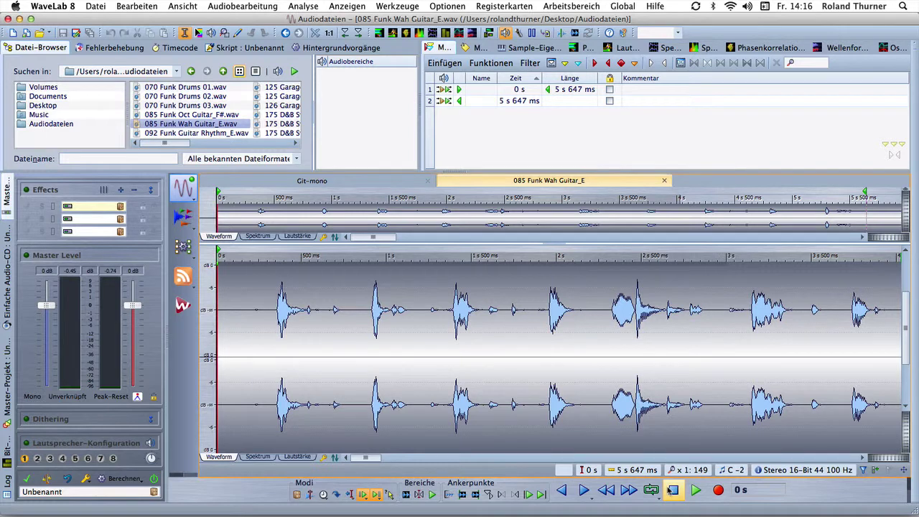
{"action": "left_click", "coordinate": [270, 339]}
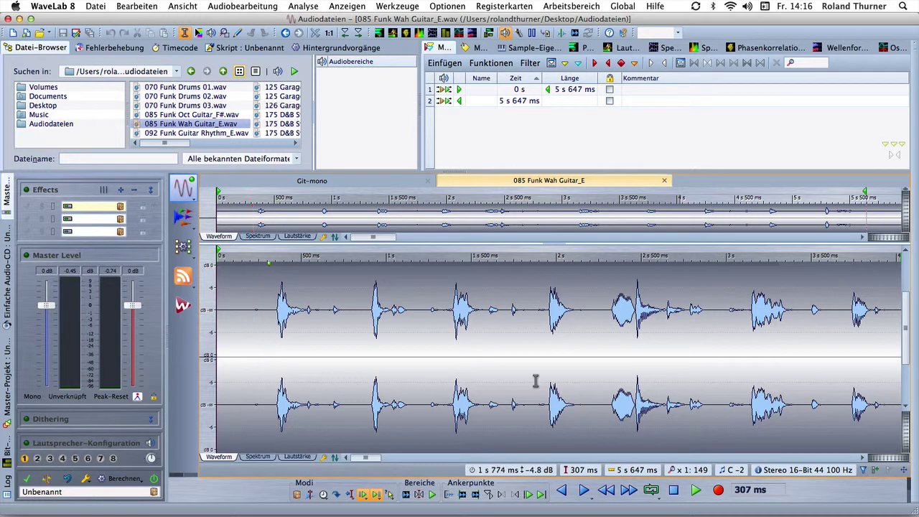
{"action": "left_click", "coordinate": [696, 490]}
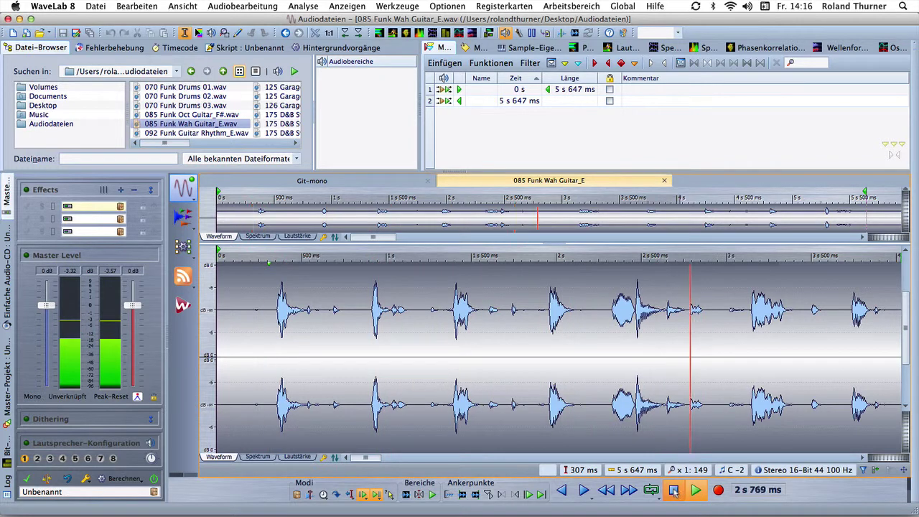
{"action": "left_click", "coordinate": [674, 490]}
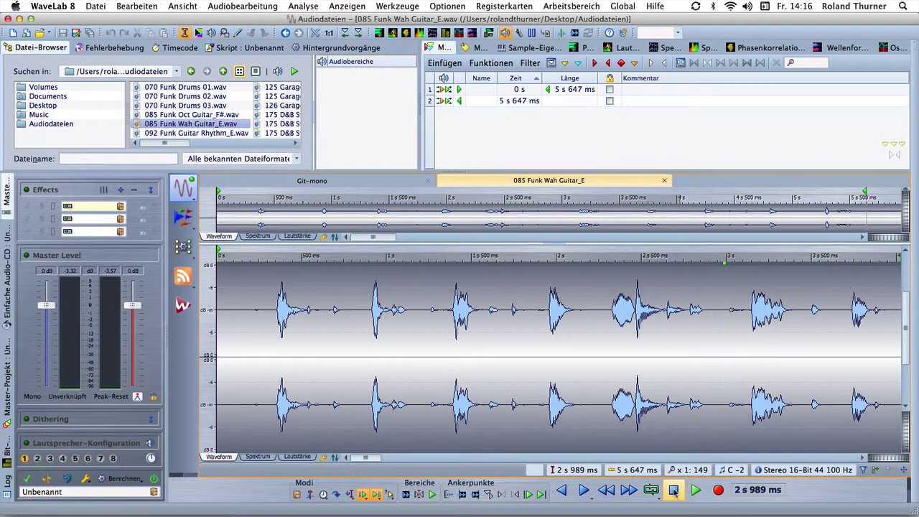
Play the guitar file from about 767 ms and again from about 88 ms, stopping playback each time
{"action": "left_click", "coordinate": [348, 318]}
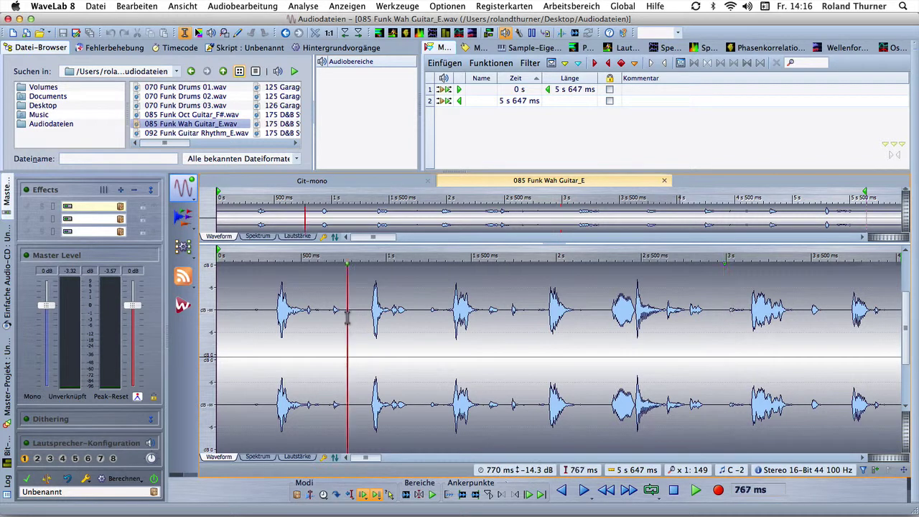
{"action": "key", "text": "space"}
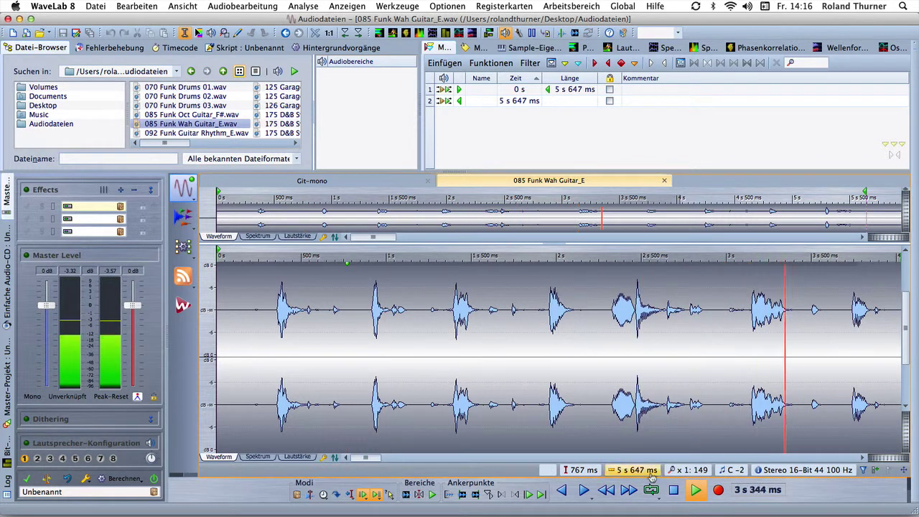
{"action": "left_click", "coordinate": [674, 489]}
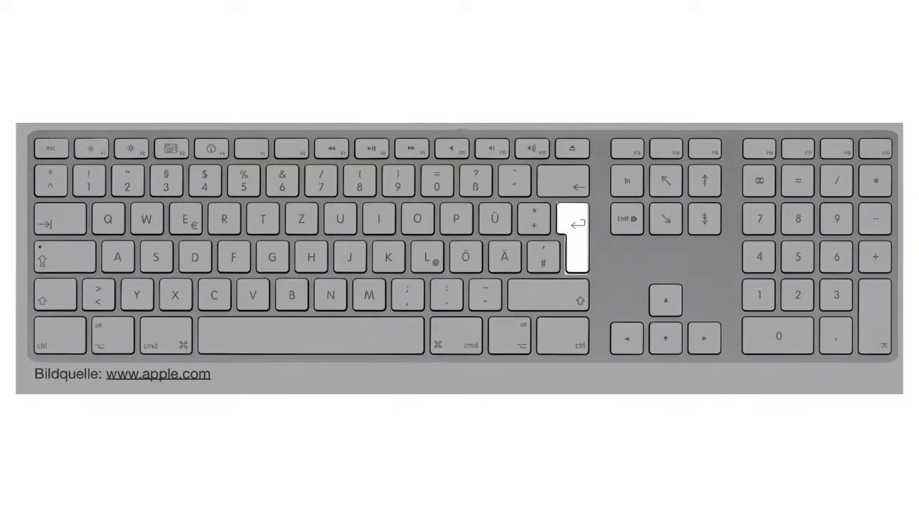
{"action": "key", "text": "Return"}
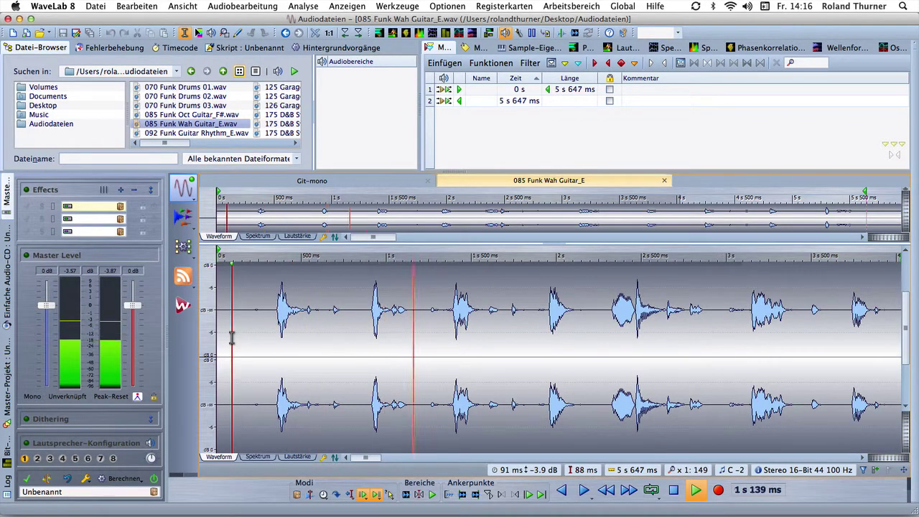
{"action": "left_click", "coordinate": [674, 490]}
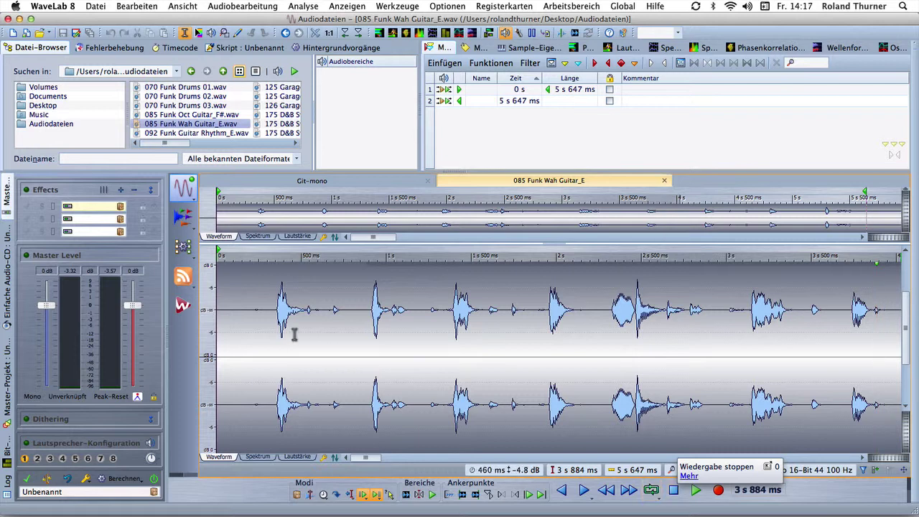
Play the guitar file twice from a cursor position at about 182 ms, stopping playback each time
{"action": "left_click", "coordinate": [248, 329]}
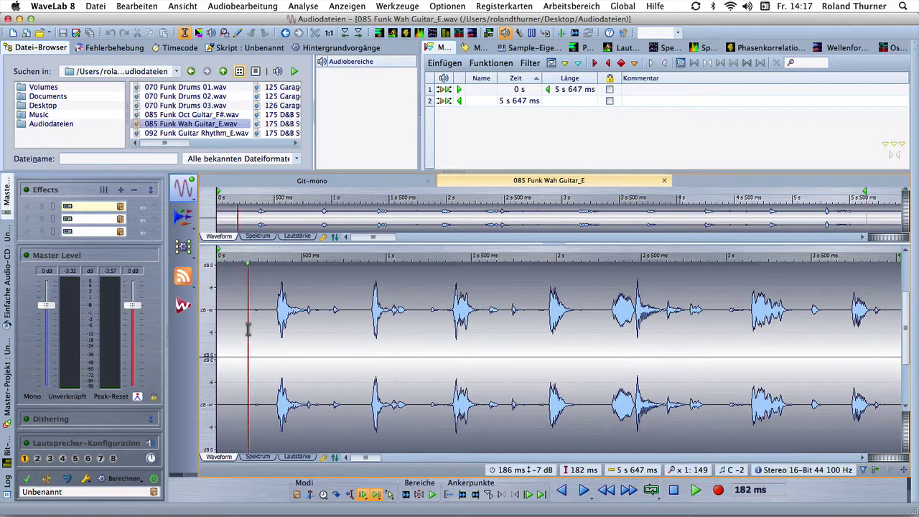
{"action": "key", "text": "space"}
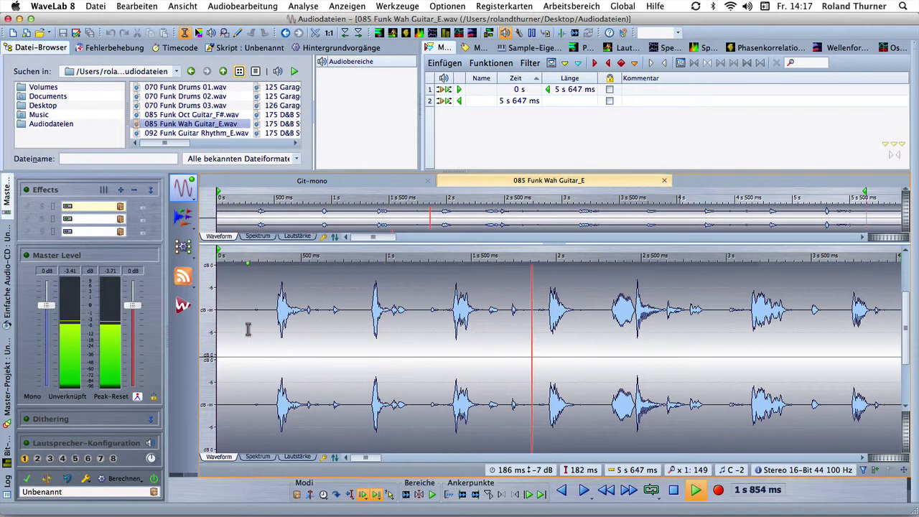
{"action": "key", "text": "space"}
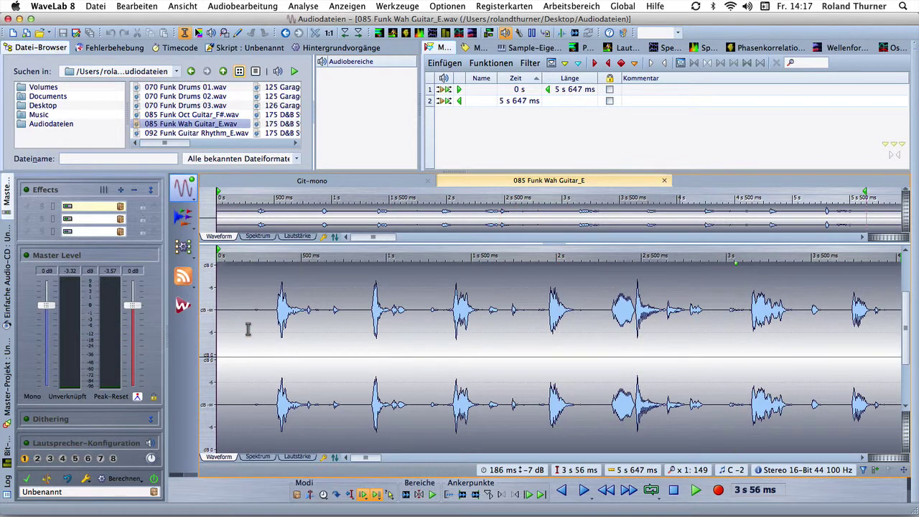
{"action": "left_click", "coordinate": [248, 329]}
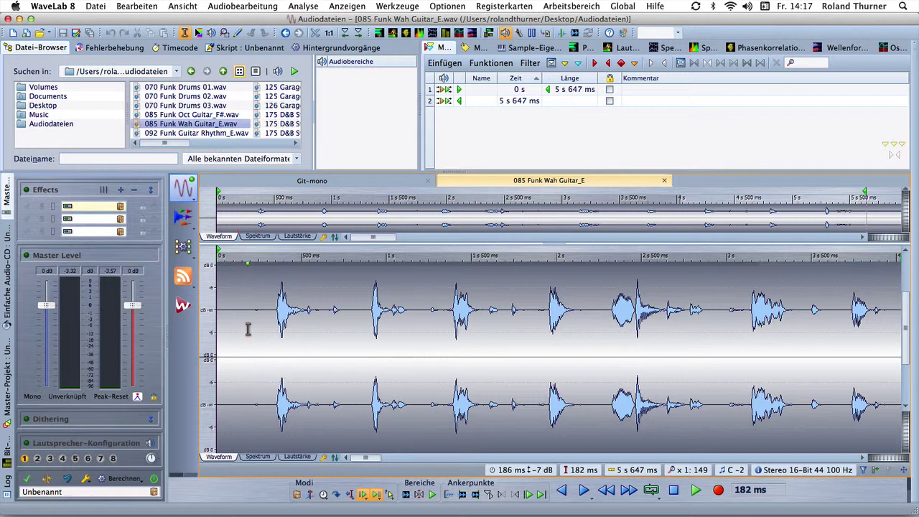
{"action": "key", "text": "space"}
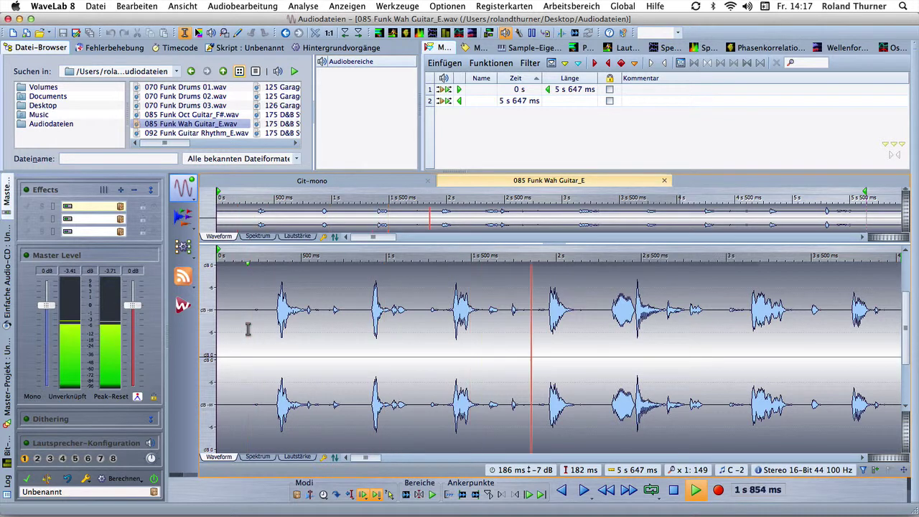
{"action": "key", "text": "space"}
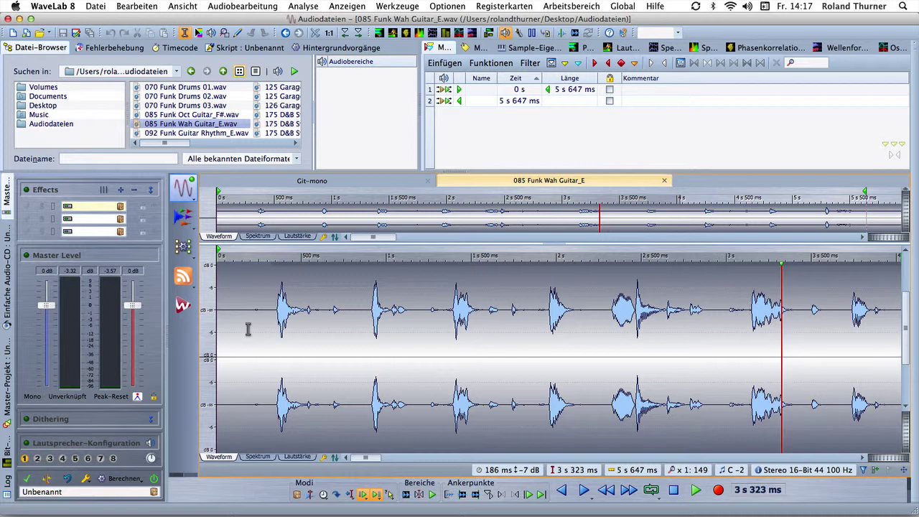
Move the cursor to the file start and play both channels from about 1 s 118 ms and about 747 ms, stopping each time
{"action": "left_click", "coordinate": [247, 329]}
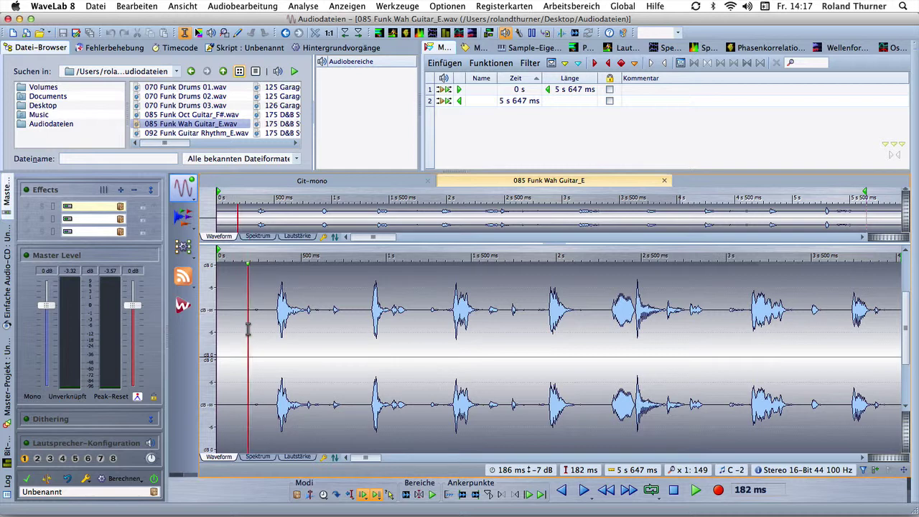
{"action": "key", "text": "Home"}
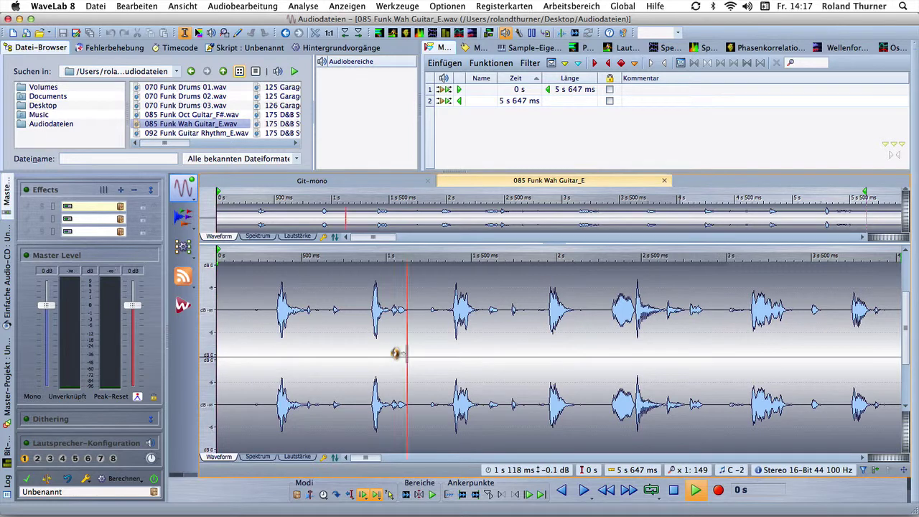
{"action": "key", "text": "space"}
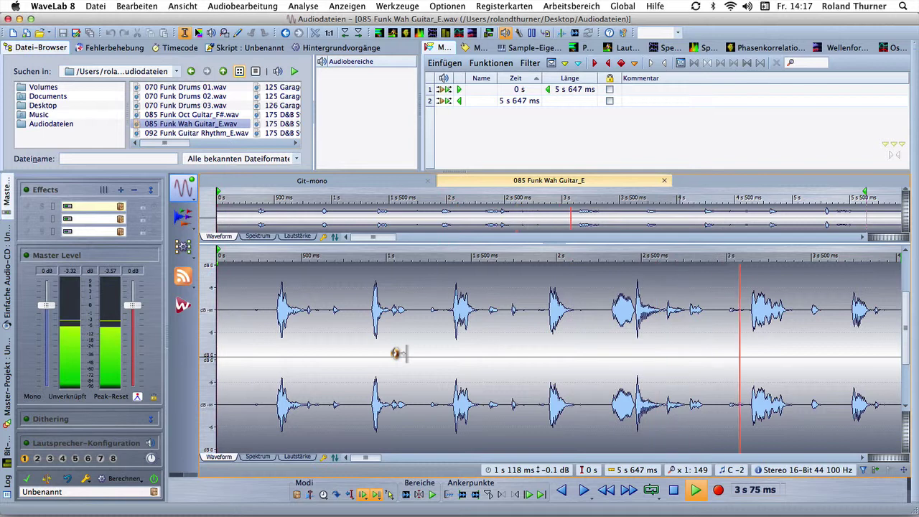
{"action": "left_click", "coordinate": [407, 353]}
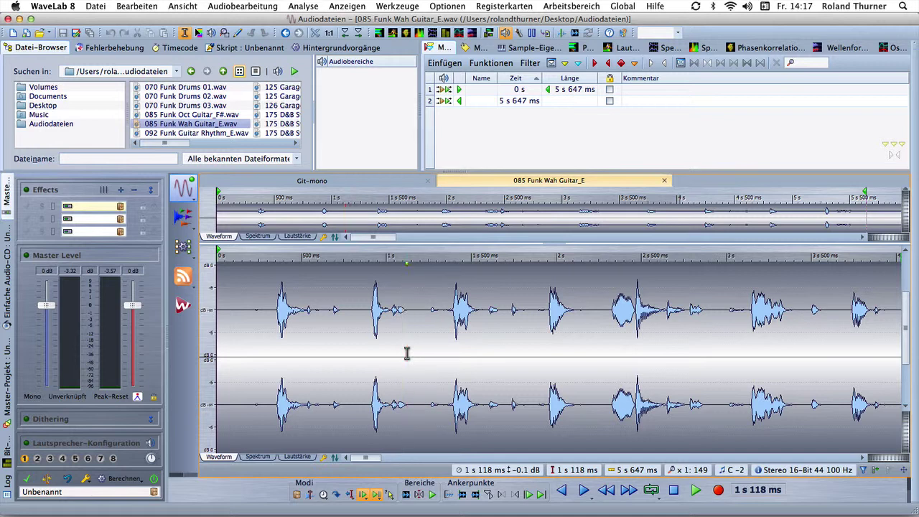
{"action": "left_click", "coordinate": [343, 281]}
{"action": "left_click", "coordinate": [346, 353]}
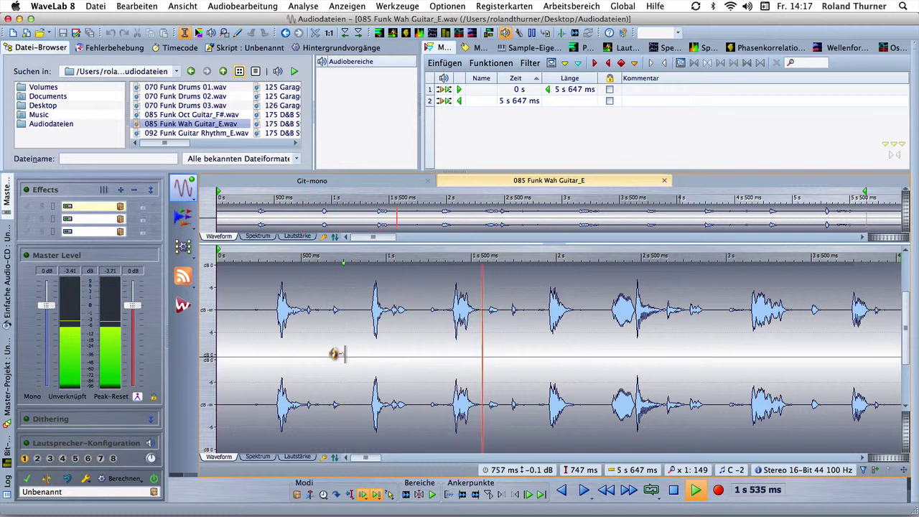
Play only the right channel twice from about 757 ms, stopping playback each time
{"action": "left_click", "coordinate": [337, 418]}
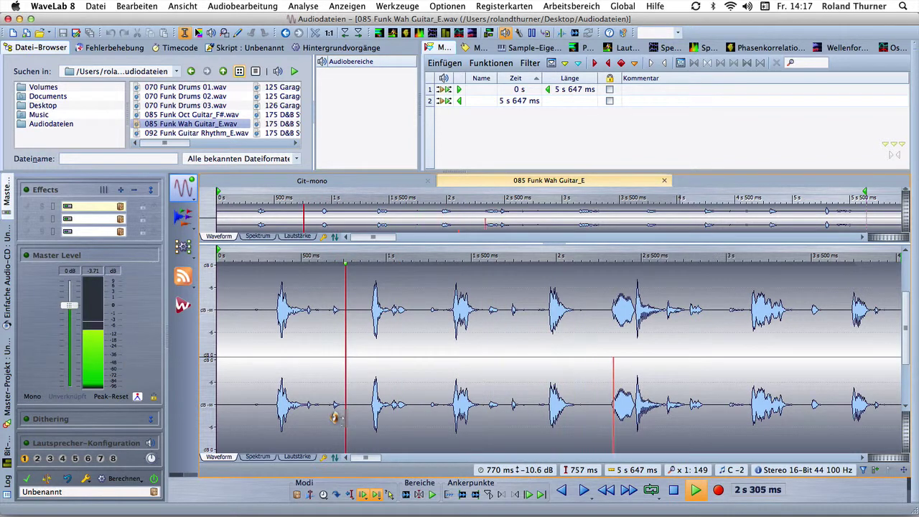
{"action": "left_click", "coordinate": [348, 420]}
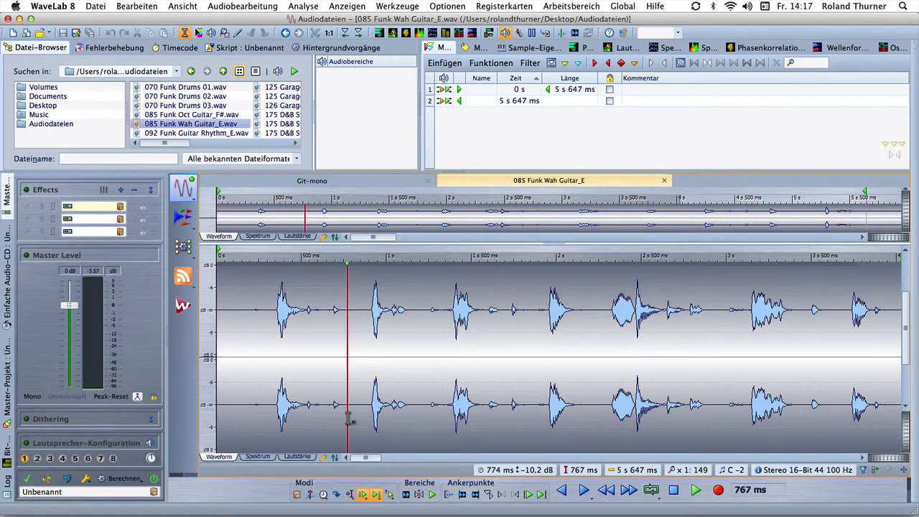
{"action": "left_click", "coordinate": [336, 417]}
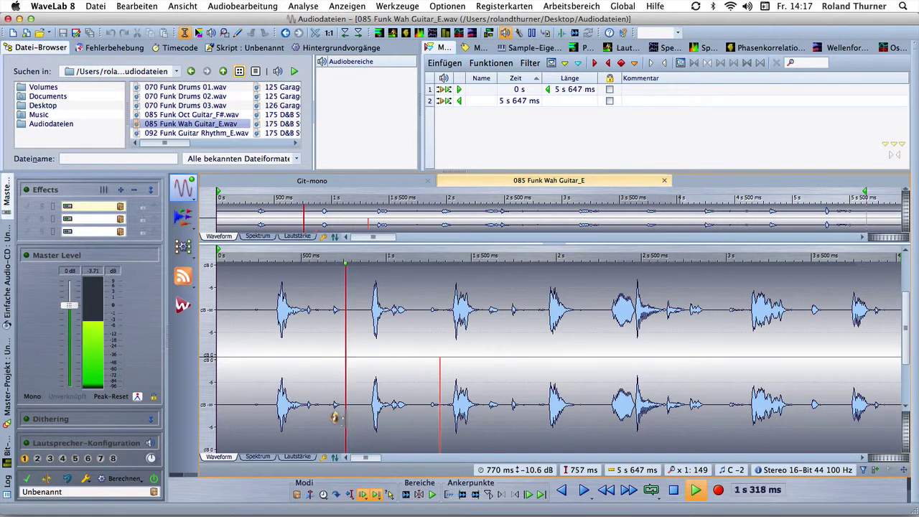
{"action": "left_click", "coordinate": [347, 420]}
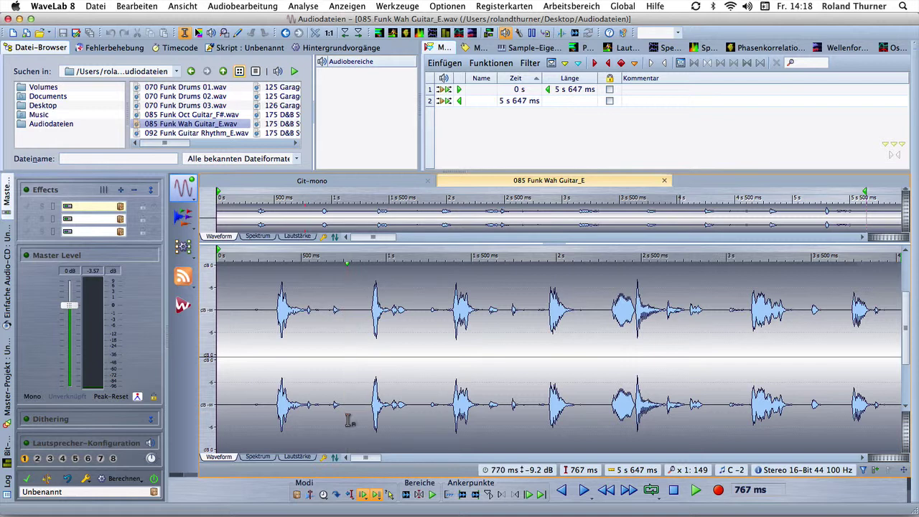
Disable playback of the right channel and listen to the left channel alone from about 57 ms
{"action": "left_click", "coordinate": [448, 5]}
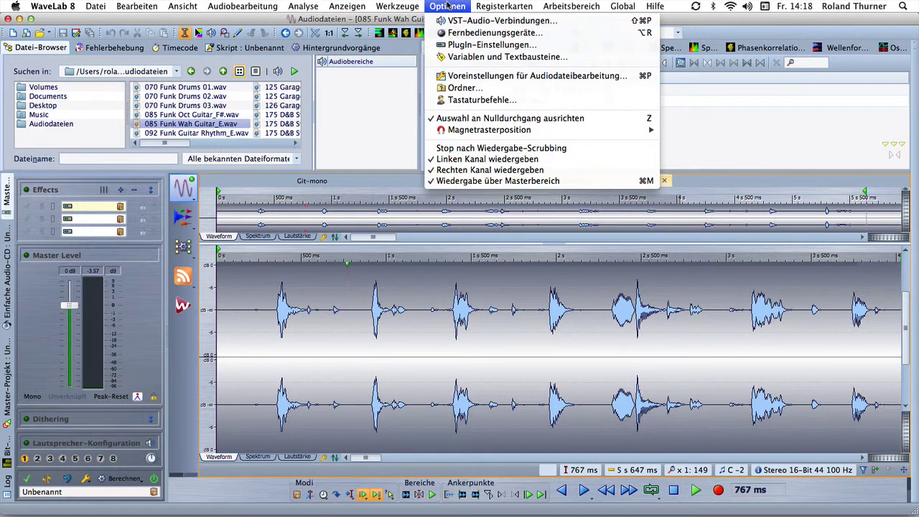
{"action": "left_click", "coordinate": [474, 173]}
{"action": "left_click", "coordinate": [227, 362]}
{"action": "key", "text": "space"}
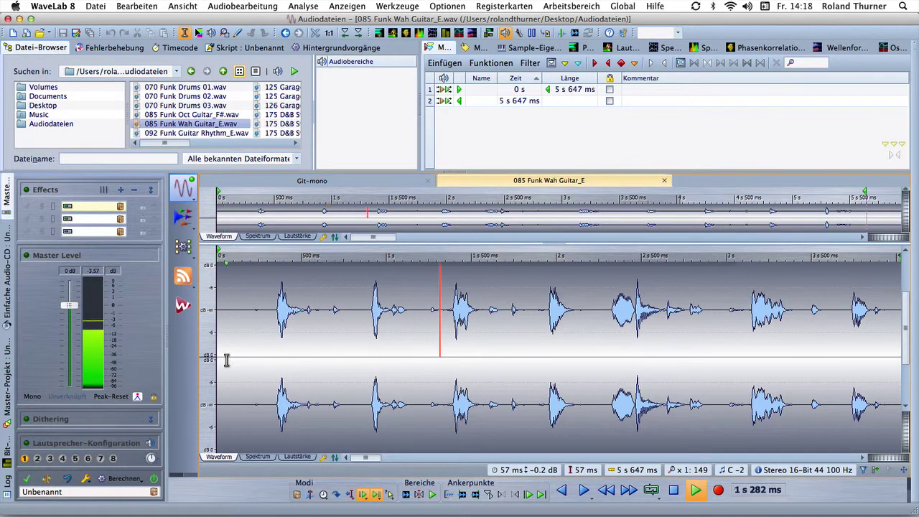
{"action": "key", "text": "space"}
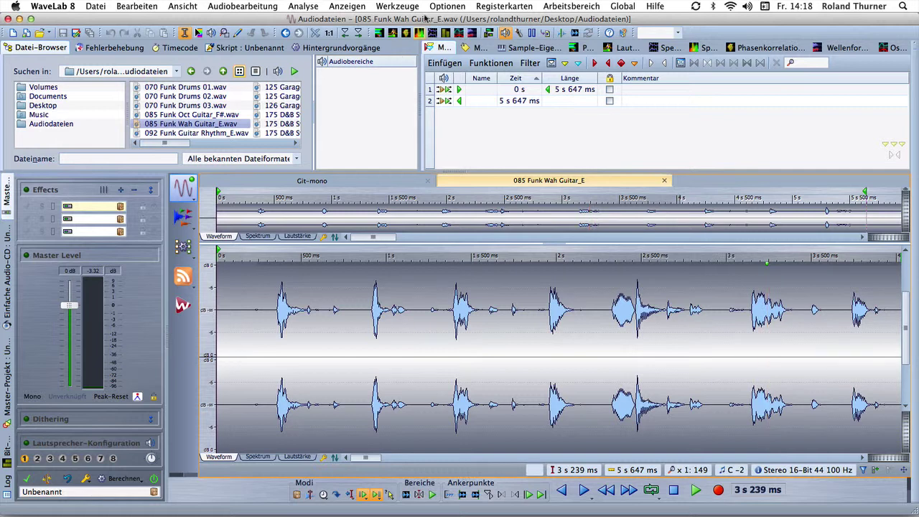
Turn playback of the right channel back on
{"action": "left_click", "coordinate": [447, 6]}
{"action": "left_click", "coordinate": [448, 171]}
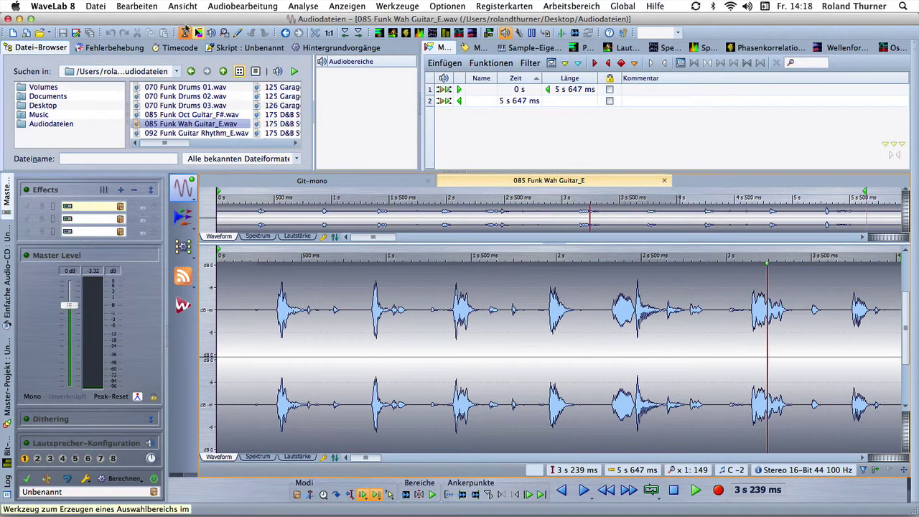
Check the playback scrolling options, then play the zoomed-in waveform from about 142 ms with Wellenform steht active and stop
{"action": "left_click", "coordinate": [180, 7]}
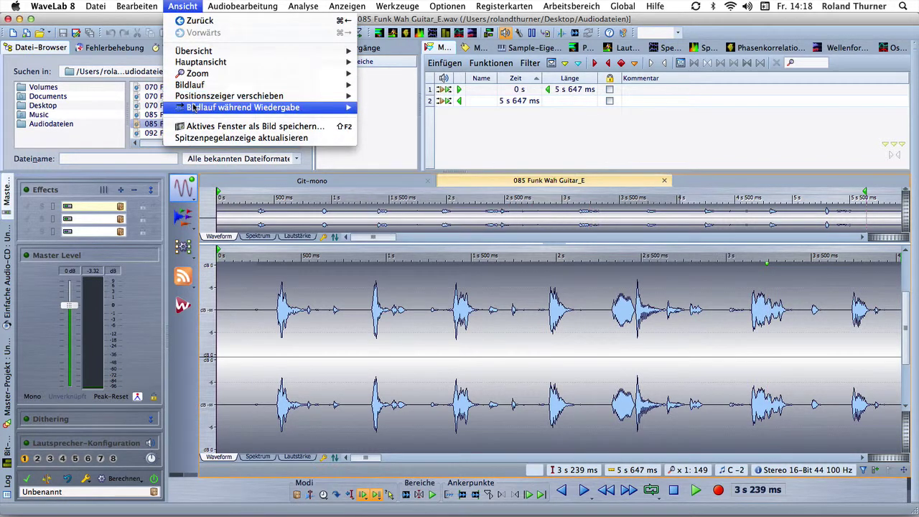
{"action": "mouse_move", "coordinate": [194, 108]}
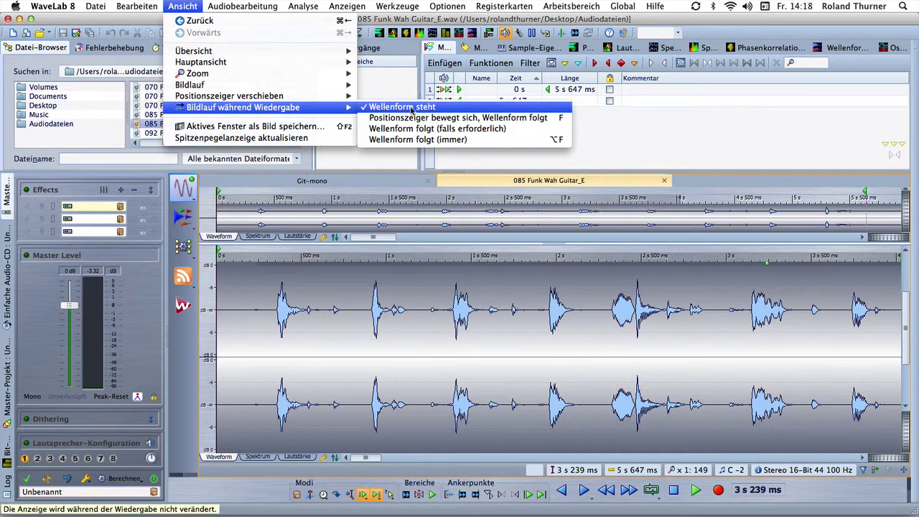
{"action": "left_click", "coordinate": [251, 298]}
{"action": "left_click", "coordinate": [245, 265]}
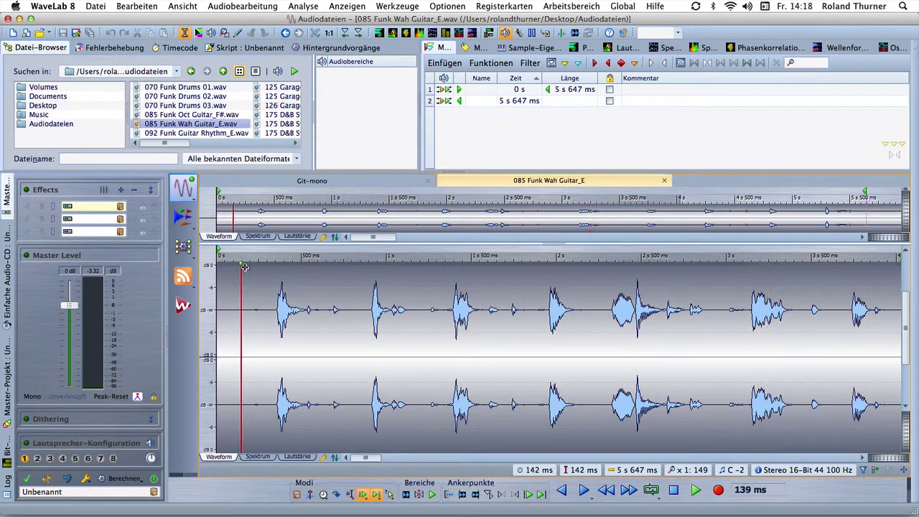
{"action": "scroll", "coordinate": [243, 273], "scroll_direction": "up", "scroll_amount": 5}
{"action": "key", "text": "space"}
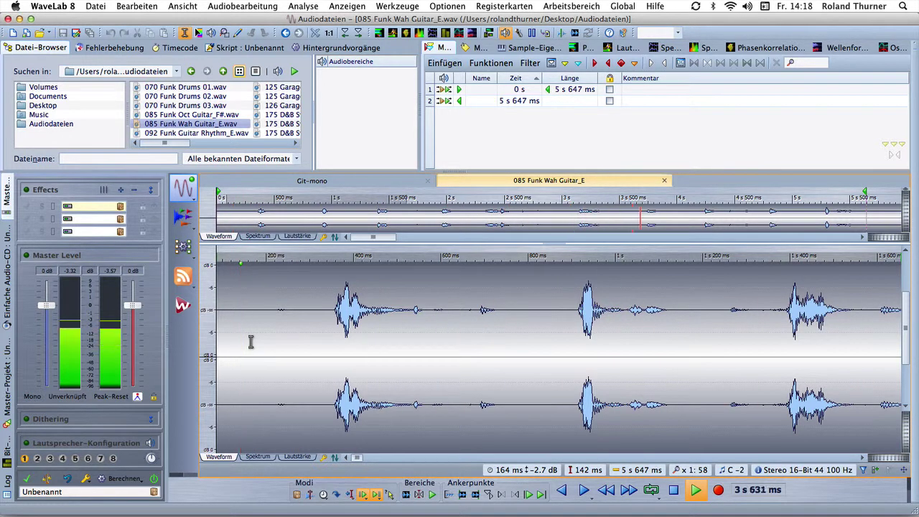
{"action": "key", "text": "space"}
Set scrolling during playback to "Positionszeiger bewegt sich, Wellenform folgt" and place the cursor at about 171 ms
{"action": "left_click", "coordinate": [183, 5]}
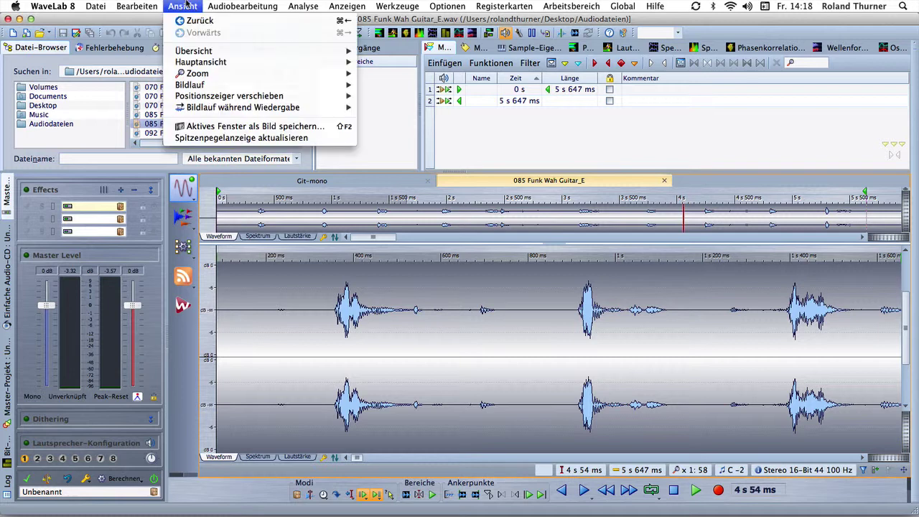
{"action": "mouse_move", "coordinate": [287, 107]}
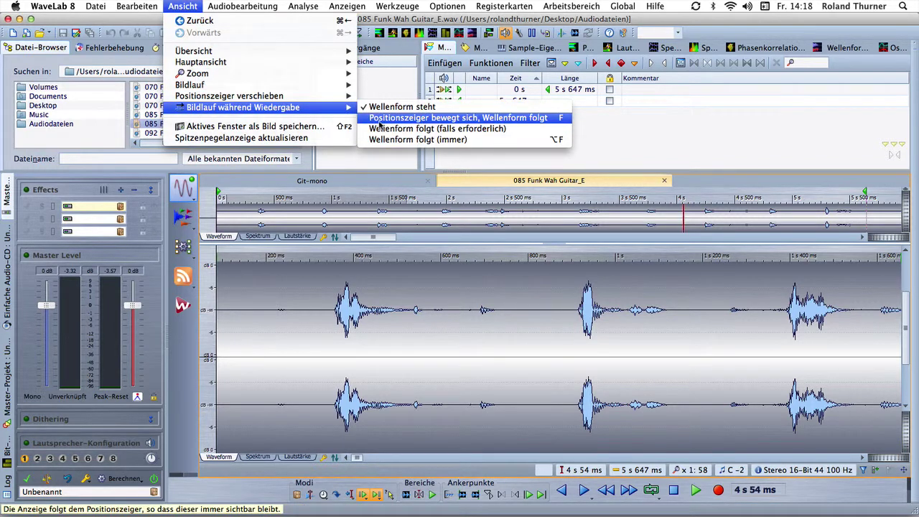
{"action": "left_click", "coordinate": [365, 119]}
{"action": "left_click", "coordinate": [254, 309]}
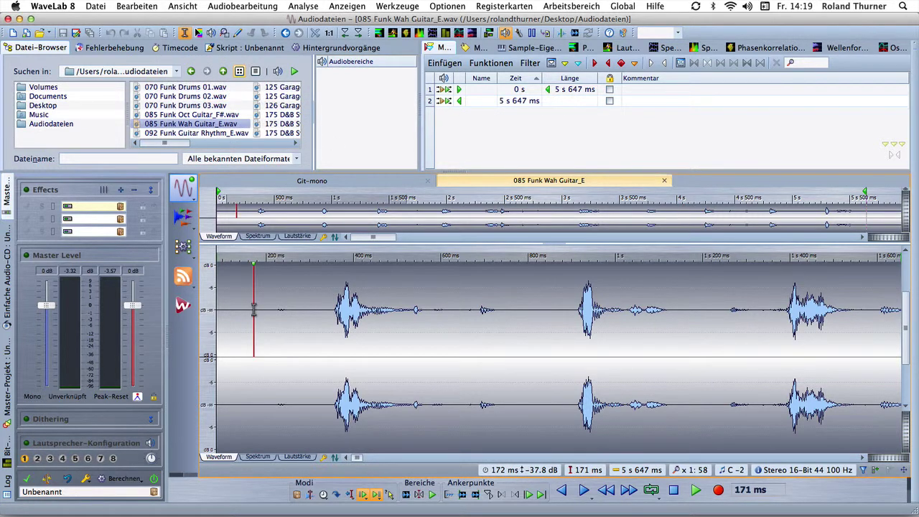
Play the waveform from about 180 ms to show the current playback scrolling mode
{"action": "left_click", "coordinate": [256, 352]}
{"action": "key", "text": "space"}
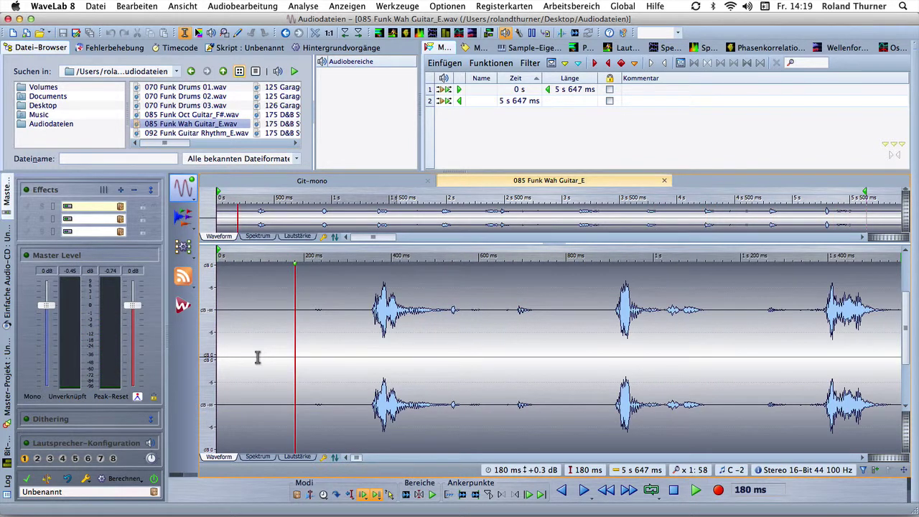
Set scrolling during playback to "Wellenform folgt (falls erforderlich)" and play the waveform
{"action": "left_click", "coordinate": [182, 7]}
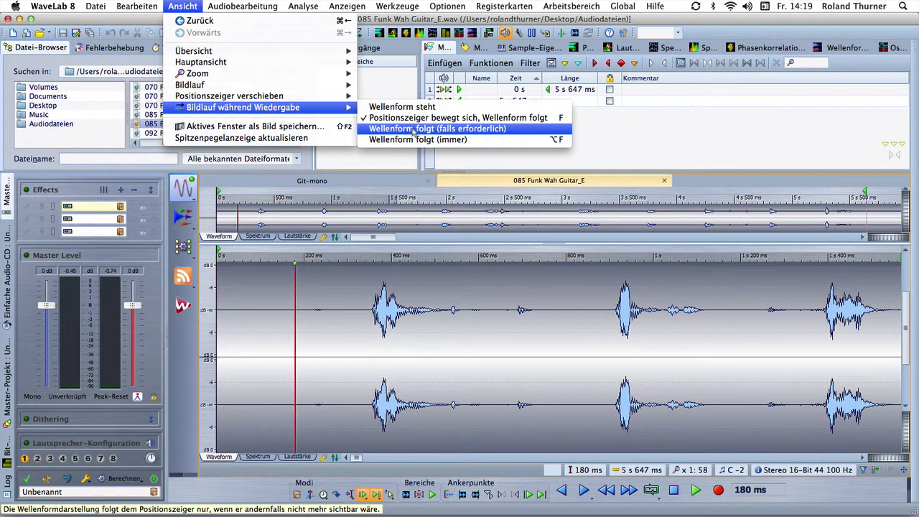
{"action": "left_click", "coordinate": [414, 132]}
{"action": "key", "text": "space"}
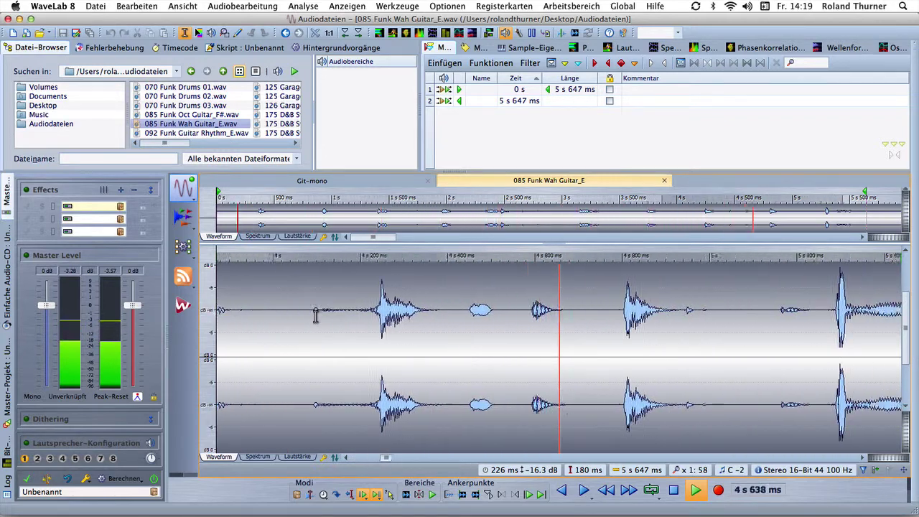
Place the cursor near the end of the waveform at about 5 s 125 ms and toggle playback
{"action": "left_click_drag", "start_coordinate": [357, 457], "coordinate": [394, 459]}
{"action": "left_click", "coordinate": [349, 344]}
{"action": "key", "text": "space"}
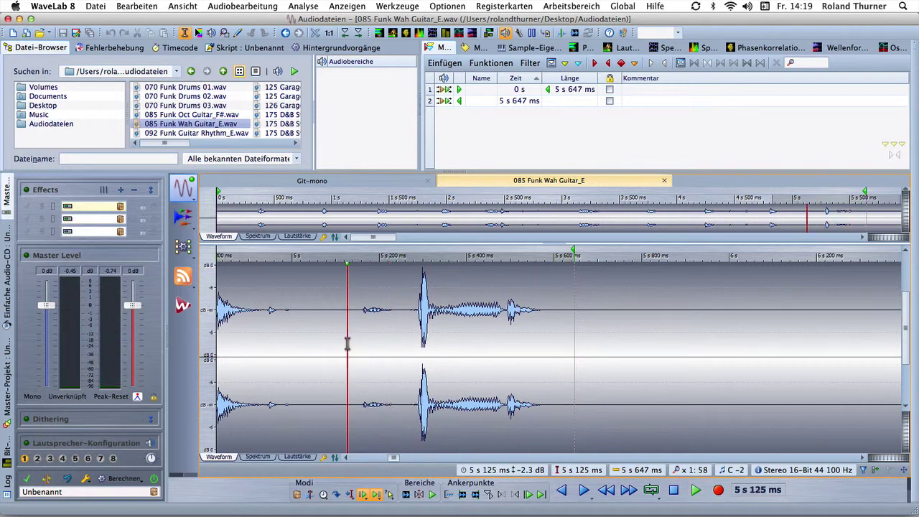
Set scrolling during playback to "Wellenform folgt (immer)" and play the waveform from the cursor
{"action": "left_click", "coordinate": [174, 6]}
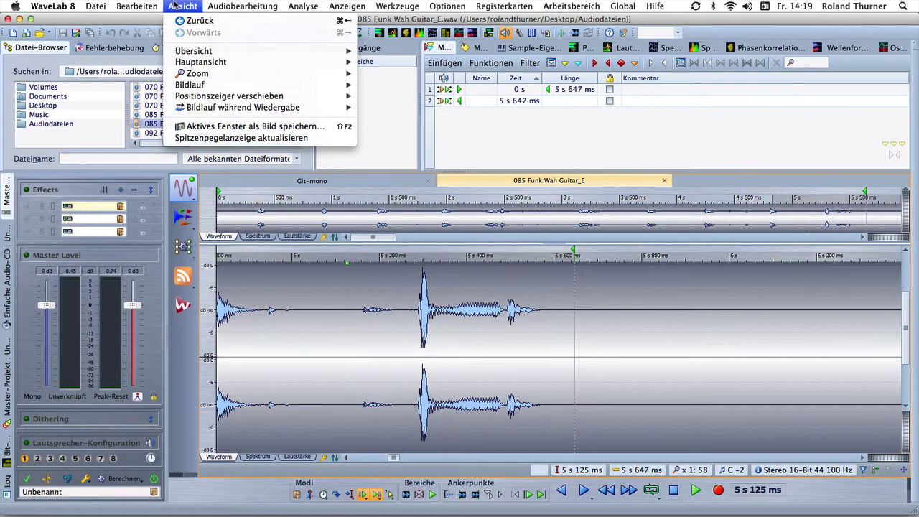
{"action": "mouse_move", "coordinate": [244, 107]}
{"action": "left_click", "coordinate": [409, 140]}
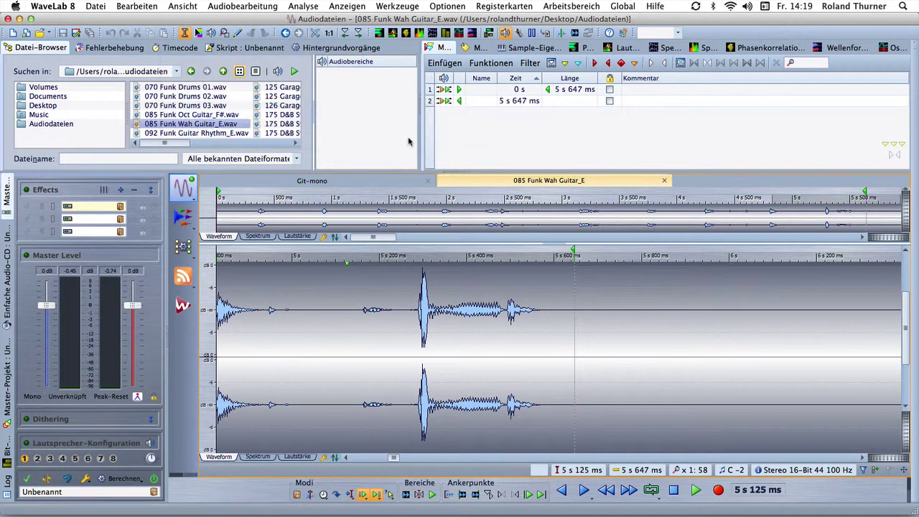
{"action": "key", "text": "space"}
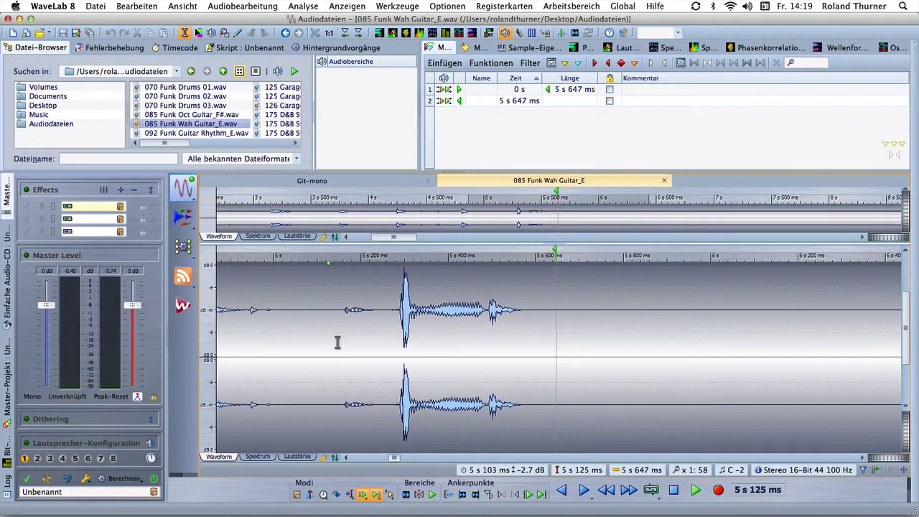
Set scrolling during playback to "Wellenform steht" and zoom the main view out to show the whole file
{"action": "left_click", "coordinate": [183, 6]}
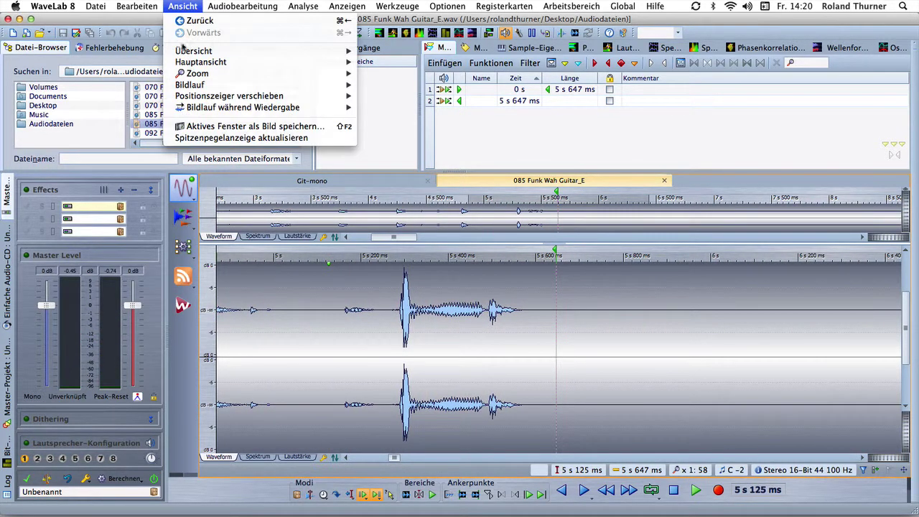
{"action": "mouse_move", "coordinate": [308, 107]}
{"action": "left_click", "coordinate": [398, 108]}
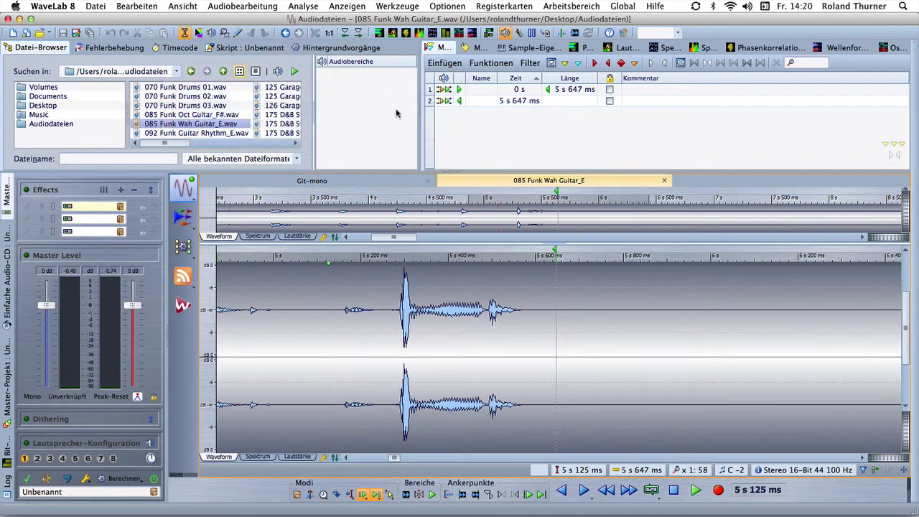
{"action": "left_click_drag", "start_coordinate": [308, 257], "coordinate": [417, 460]}
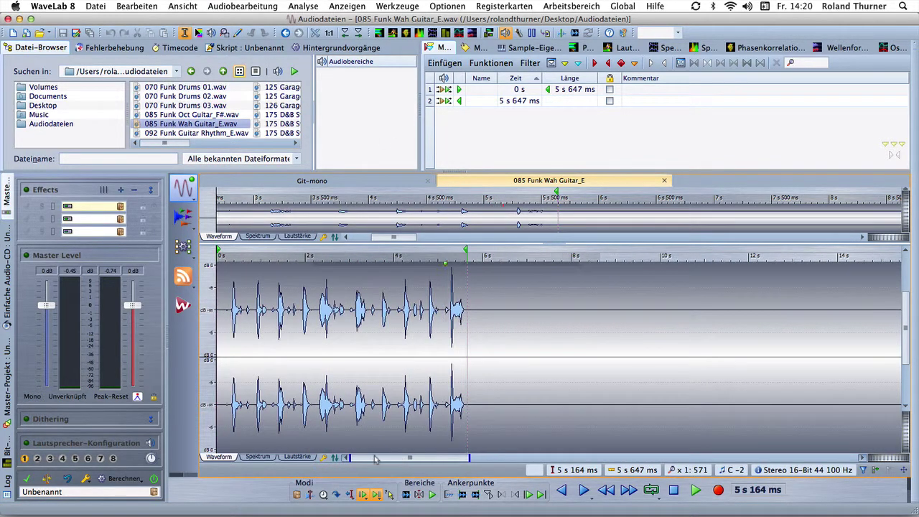
Rewind the playback position to about 2 s 834 ms, then fast-forward it to about 4 s 77 ms
{"action": "left_click", "coordinate": [582, 490]}
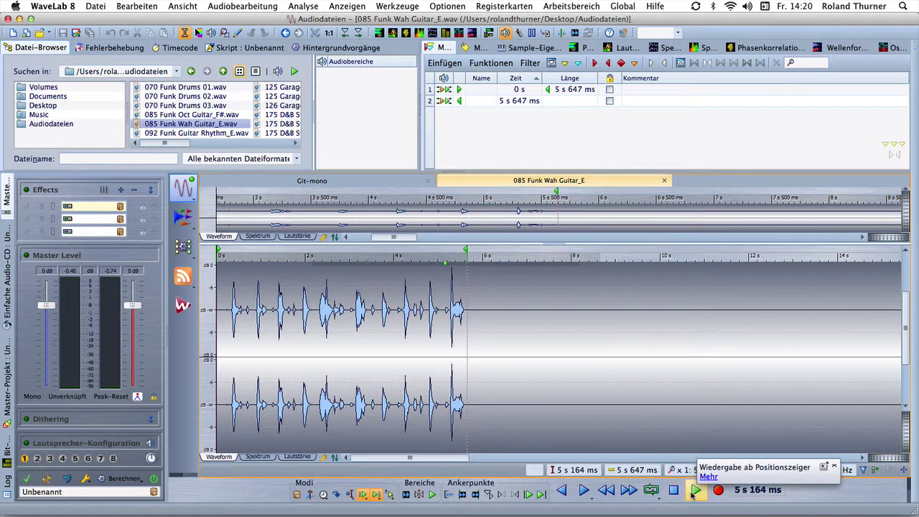
{"action": "left_click", "coordinate": [607, 492]}
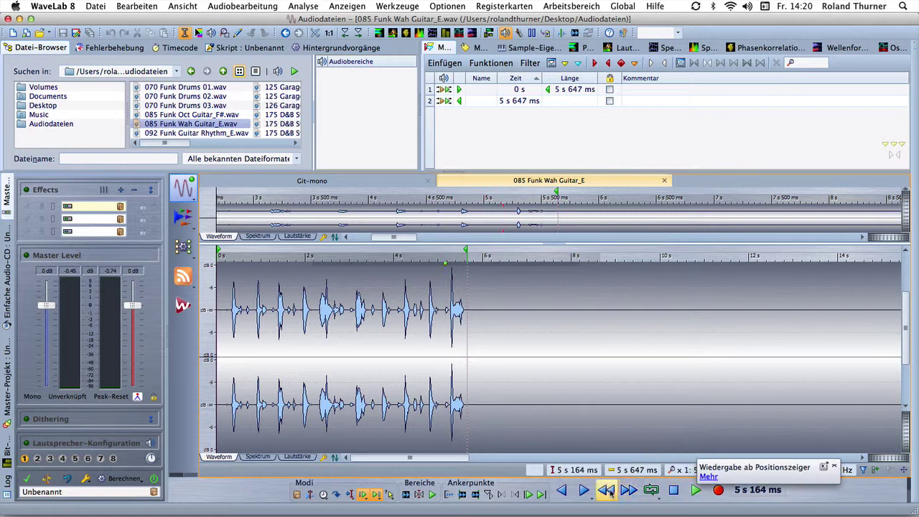
{"action": "left_click", "coordinate": [628, 490]}
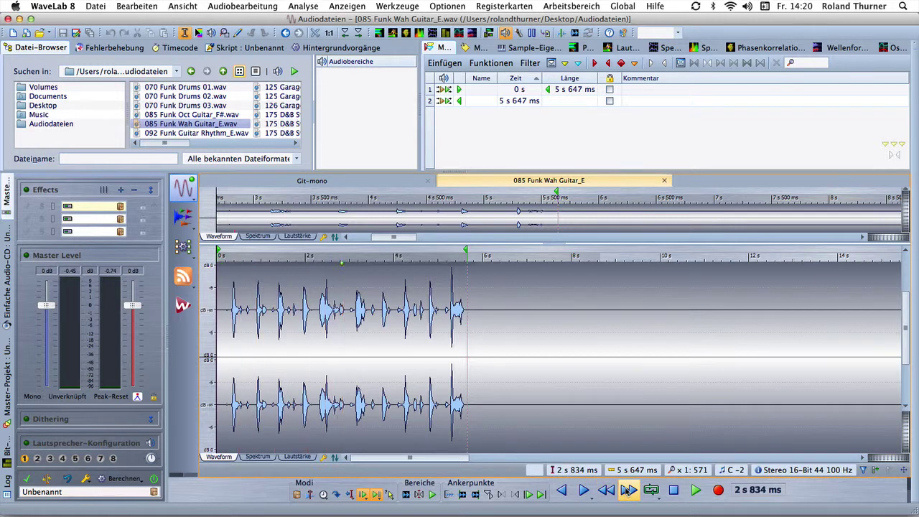
{"action": "key", "text": "Left"}
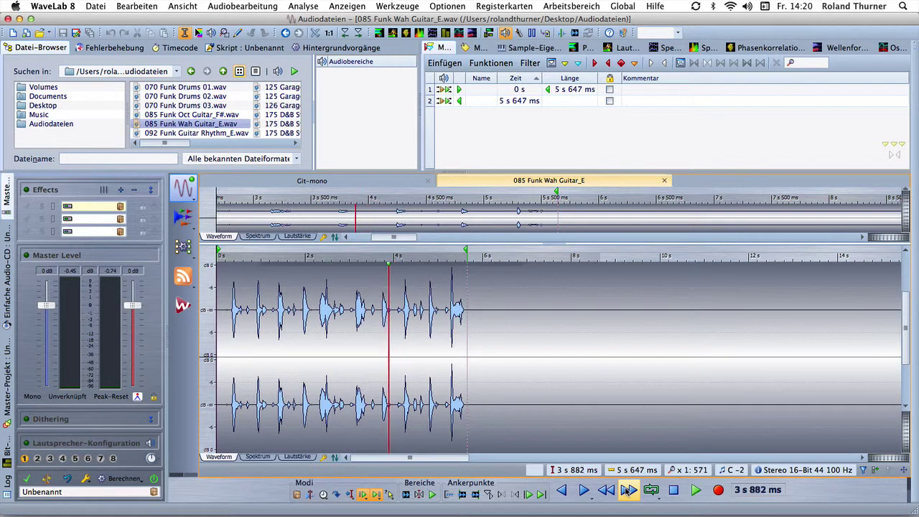
{"action": "left_click", "coordinate": [628, 490]}
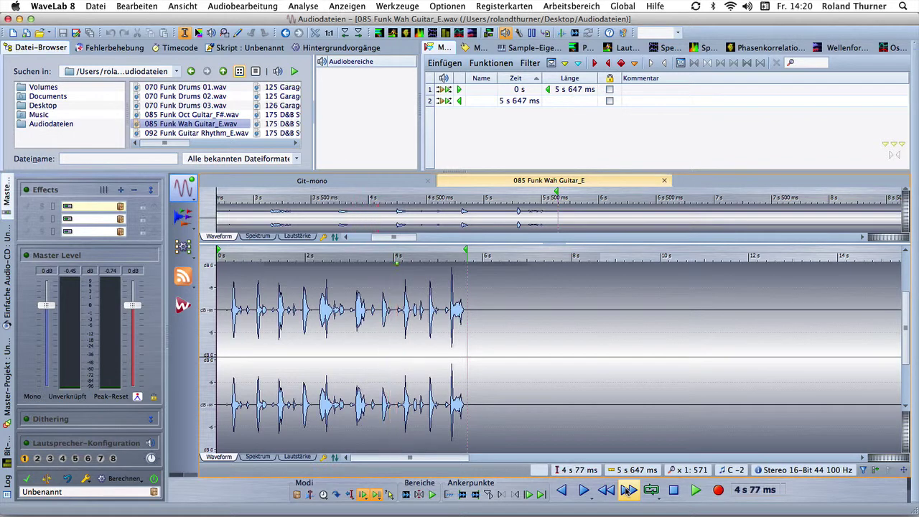
Move the playback position to the start of the file and to its end, then repeat both jumps
{"action": "left_click", "coordinate": [563, 490]}
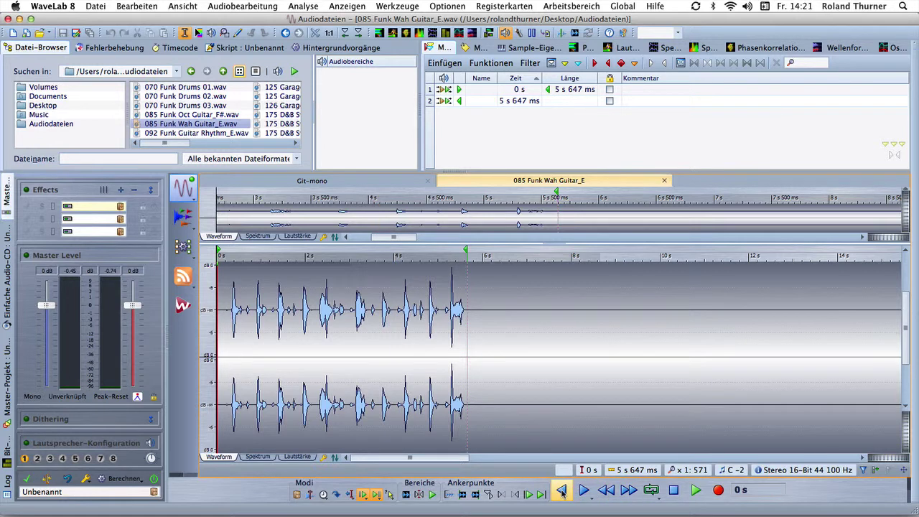
{"action": "left_click", "coordinate": [584, 490]}
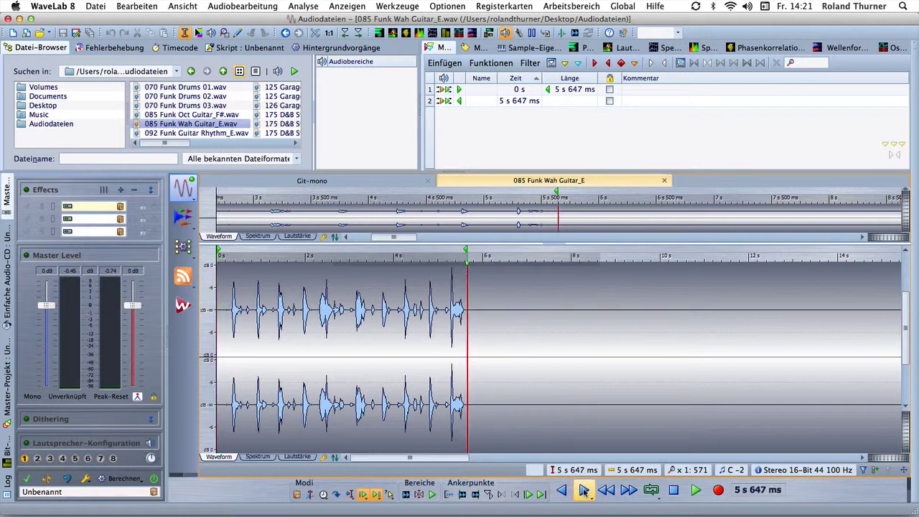
{"action": "key", "text": "Home"}
{"action": "key", "text": "End"}
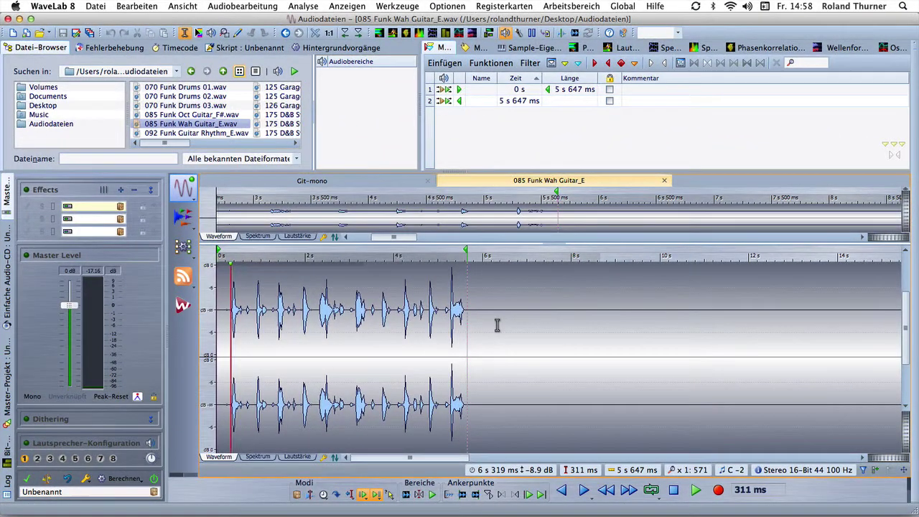
Open the recording dialog, examine its audio format and recording channel settings, and close it again
{"action": "left_click", "coordinate": [719, 490]}
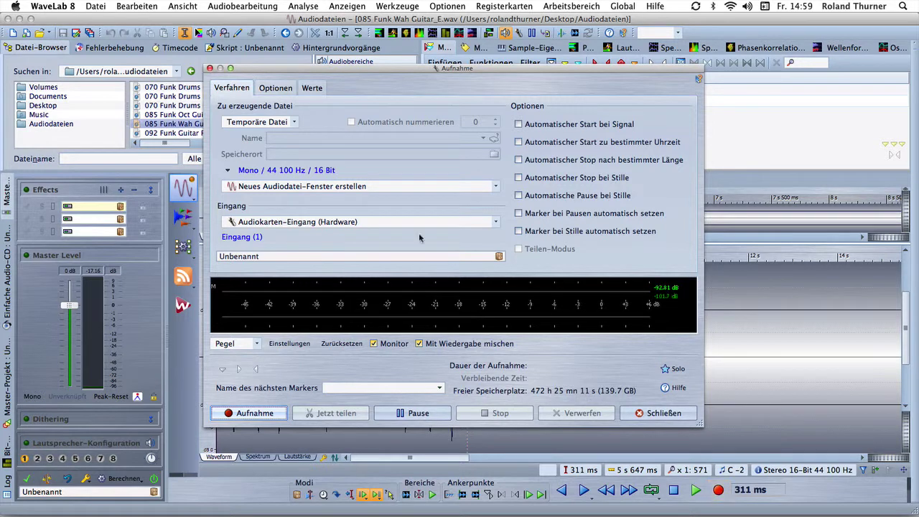
{"action": "left_click", "coordinate": [291, 173]}
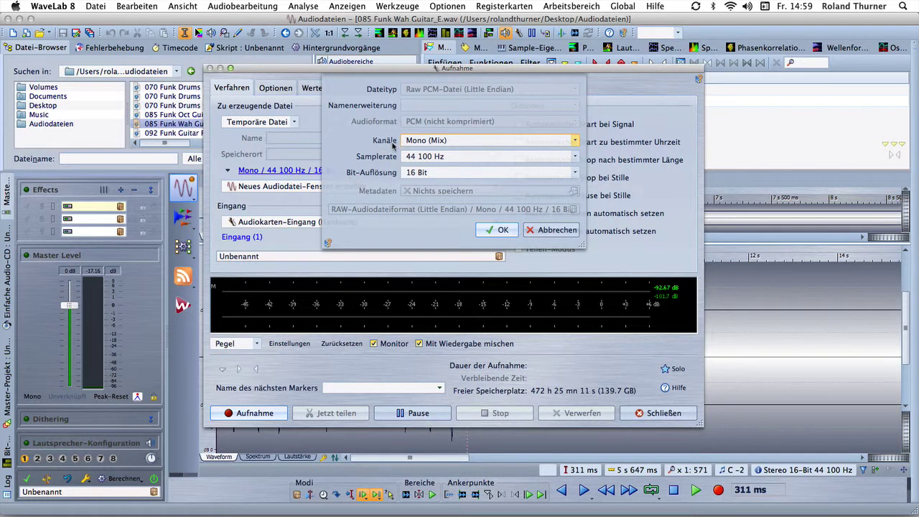
{"action": "left_click", "coordinate": [500, 229]}
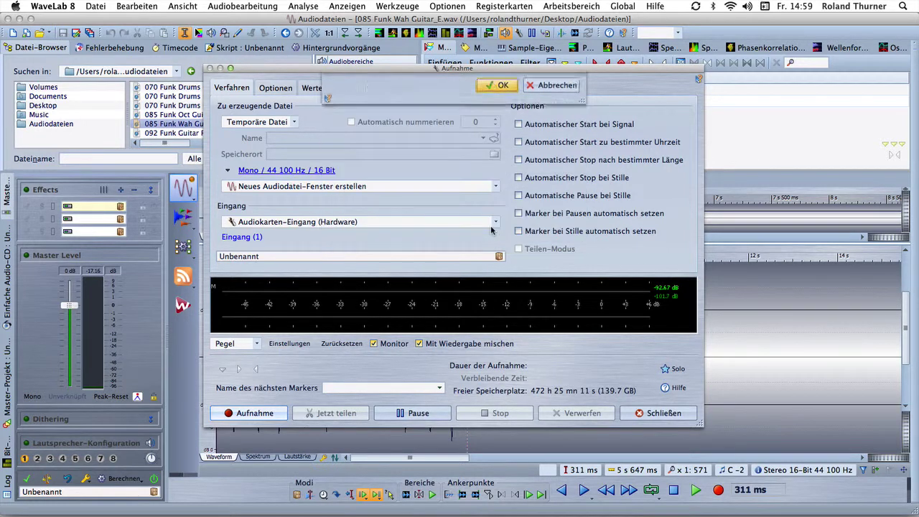
{"action": "left_click", "coordinate": [244, 238]}
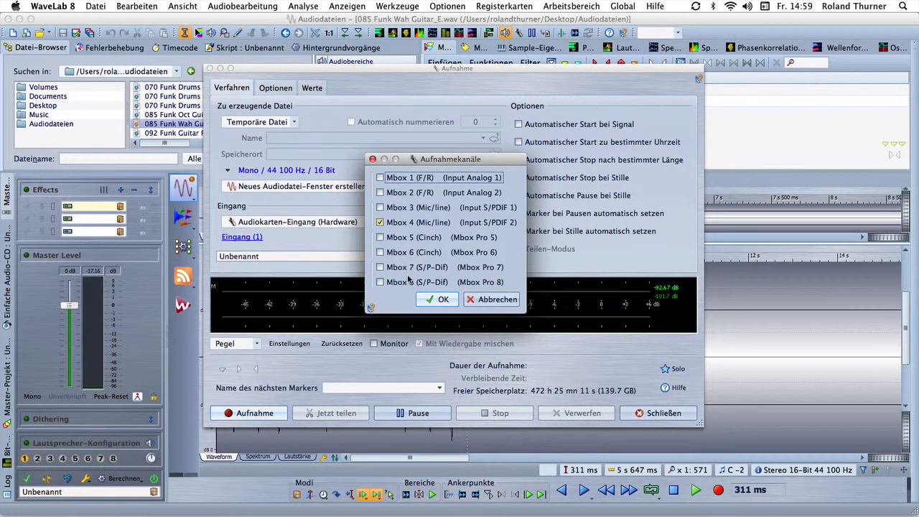
{"action": "left_click", "coordinate": [425, 300]}
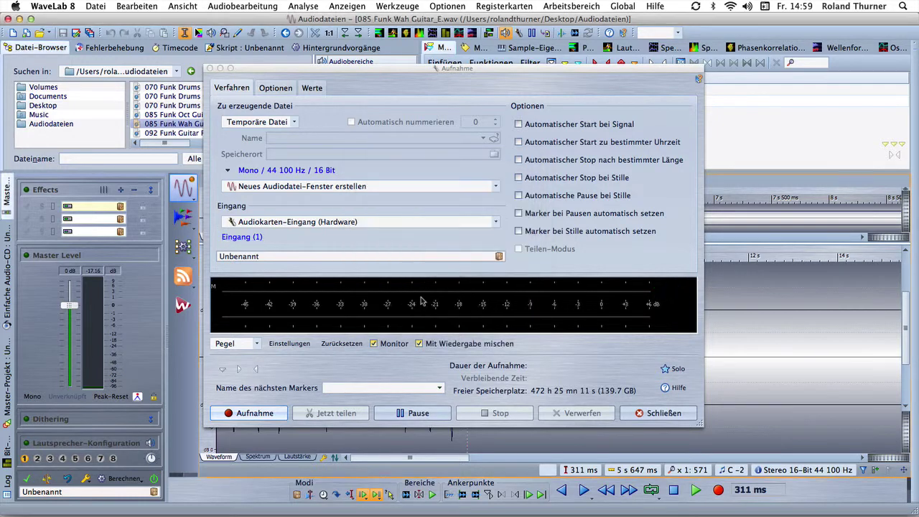
{"action": "left_click", "coordinate": [660, 411]}
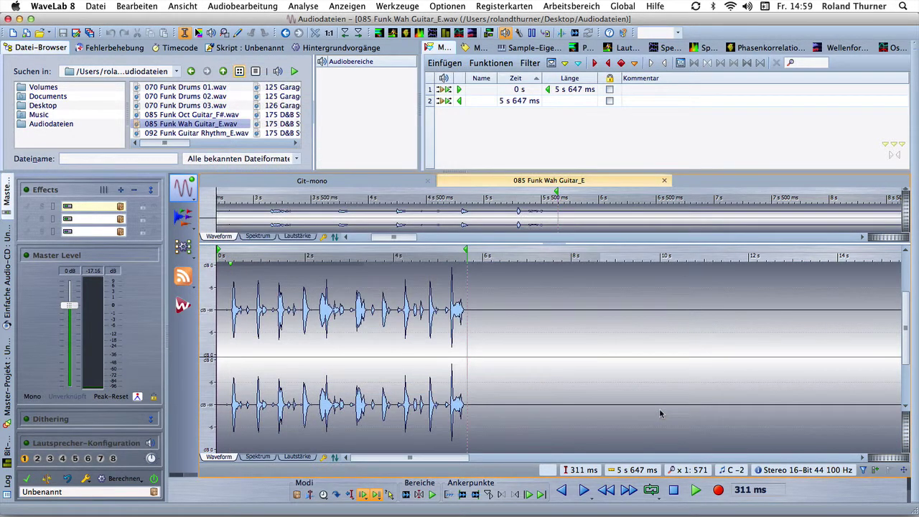
Examine the audio device choices and the Mbox 1 (F/R) recording input options in the VST audio connections, then close the dialog
{"action": "left_click", "coordinate": [448, 5]}
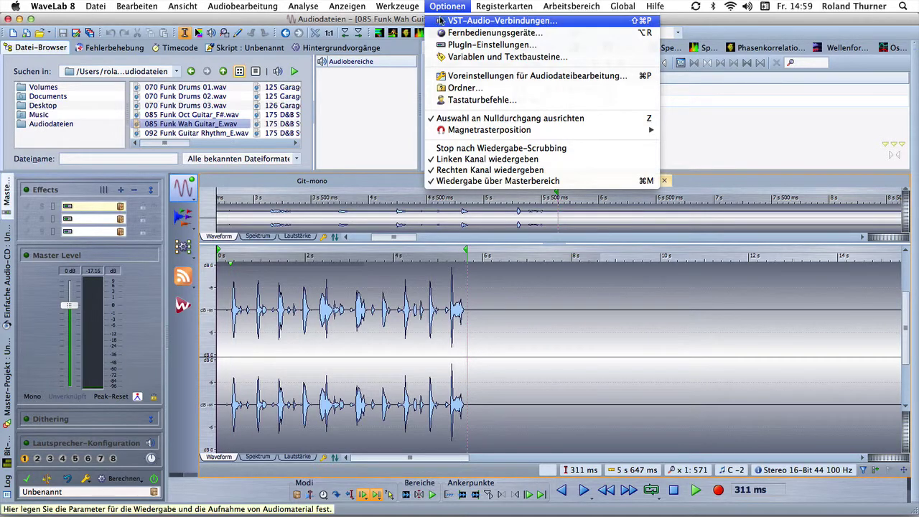
{"action": "left_click", "coordinate": [439, 22]}
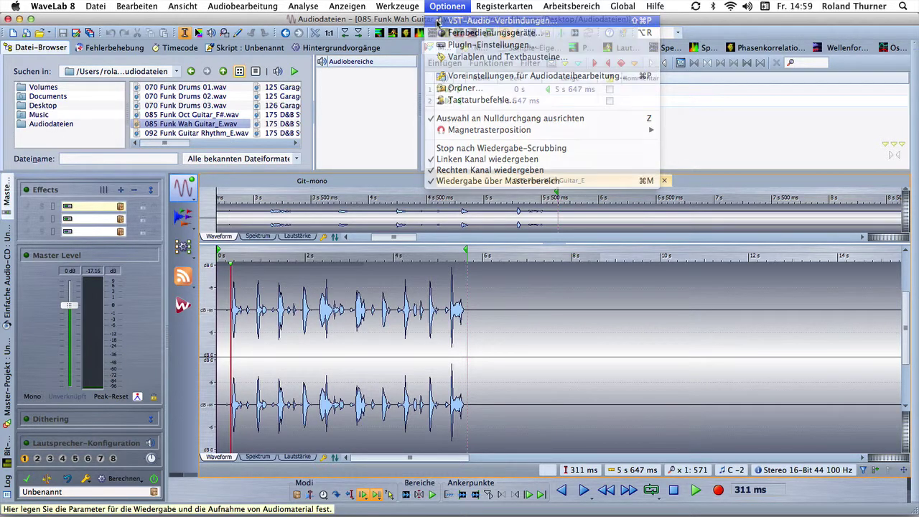
{"action": "left_click", "coordinate": [350, 160]}
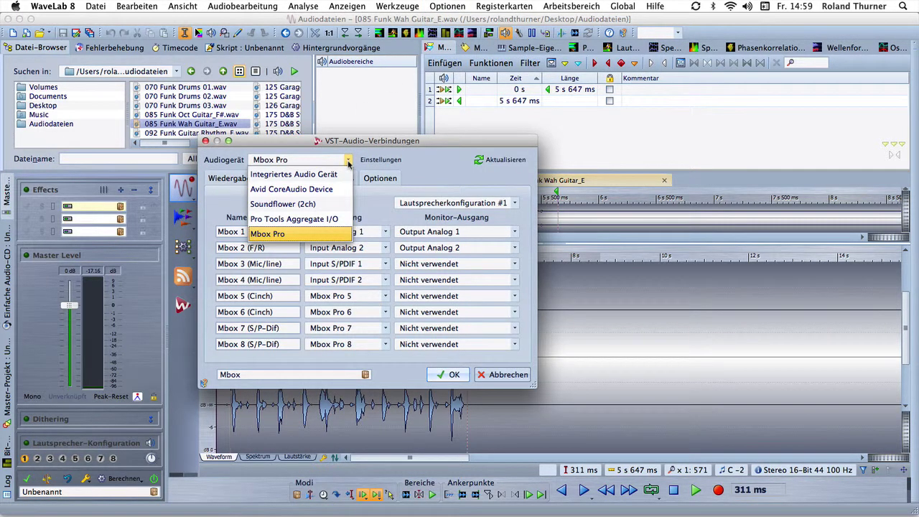
{"action": "left_click", "coordinate": [349, 162]}
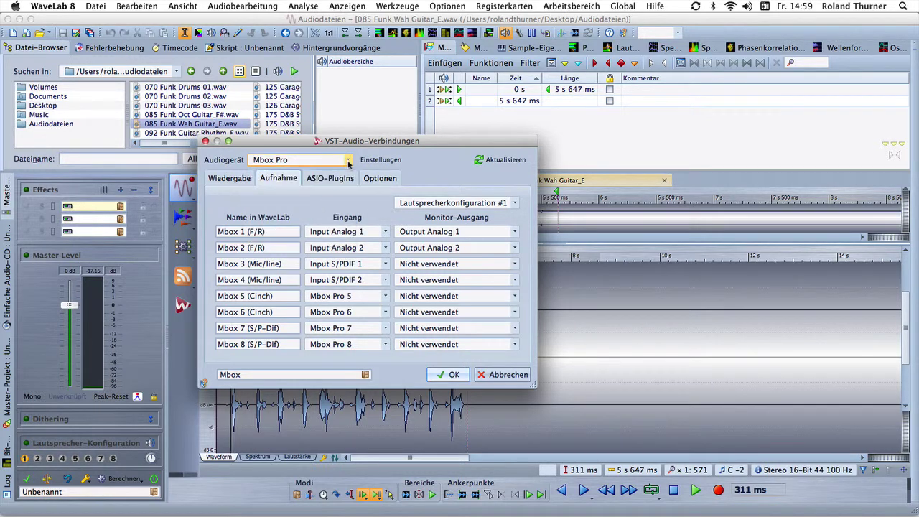
{"action": "left_click", "coordinate": [272, 234]}
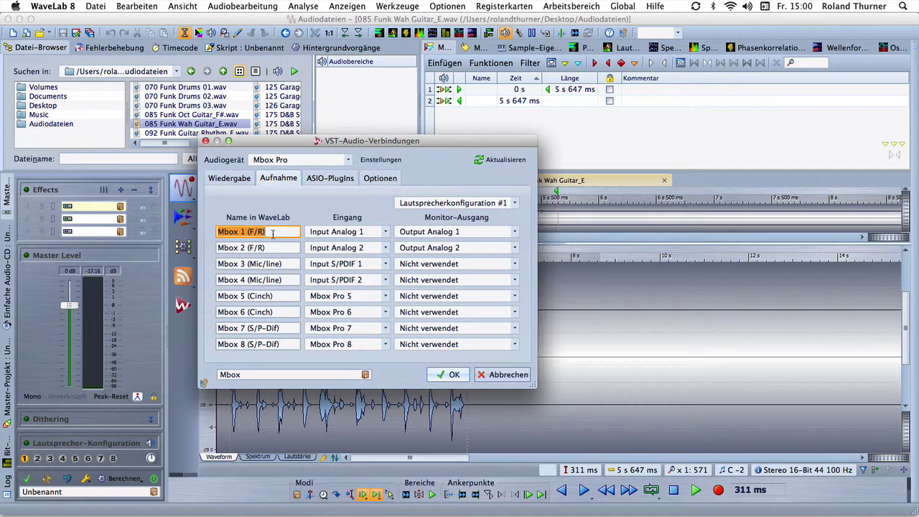
{"action": "left_click", "coordinate": [386, 231]}
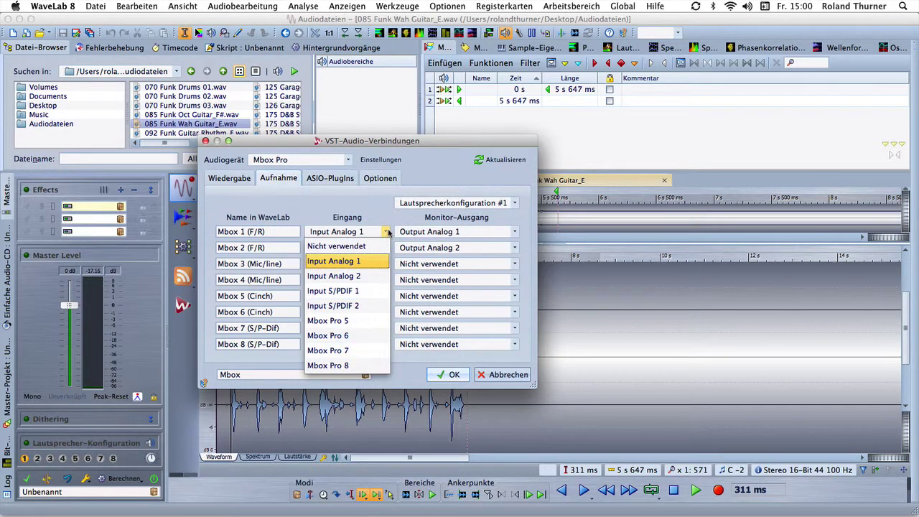
{"action": "left_click", "coordinate": [388, 232]}
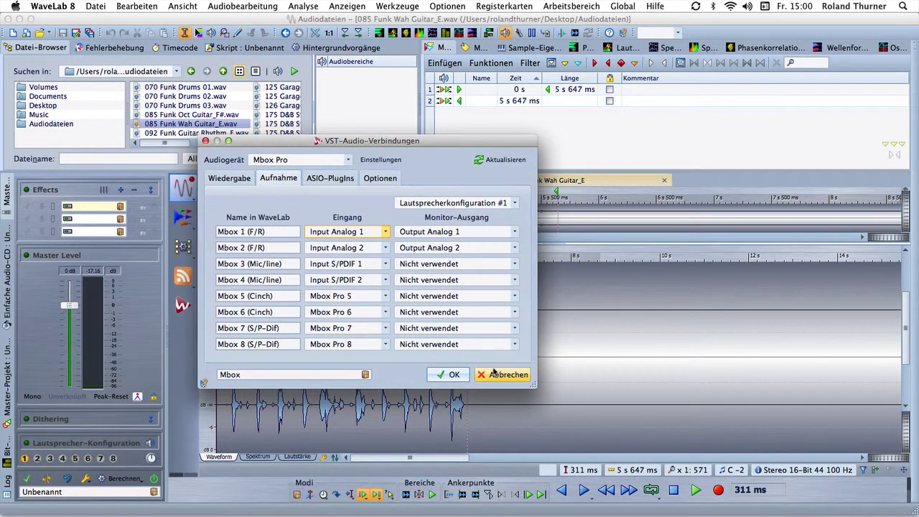
{"action": "left_click", "coordinate": [449, 374]}
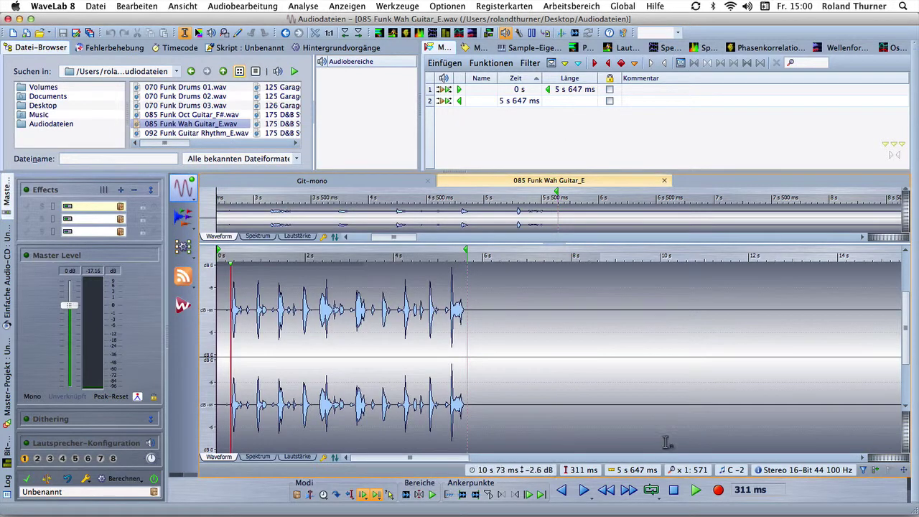
Reopen the recording dialog and turn the Monitor option off and back on
{"action": "left_click", "coordinate": [720, 490]}
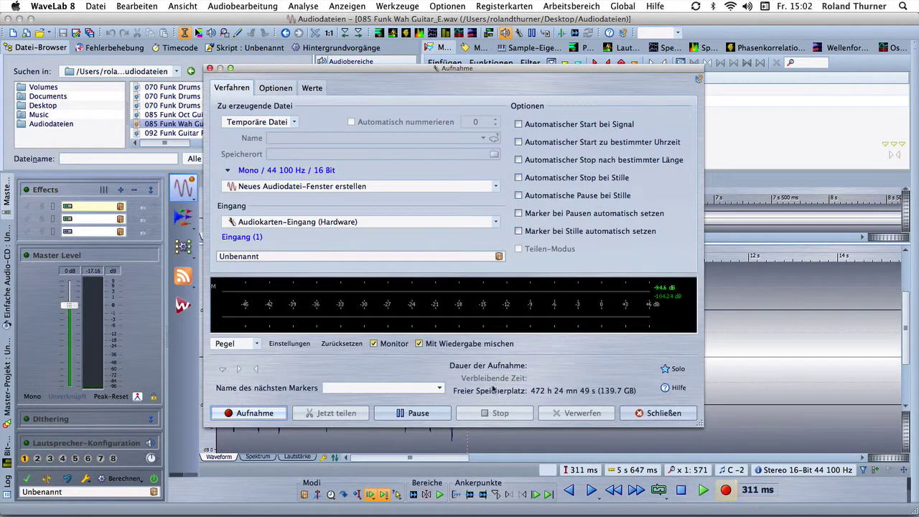
{"action": "left_click", "coordinate": [375, 344]}
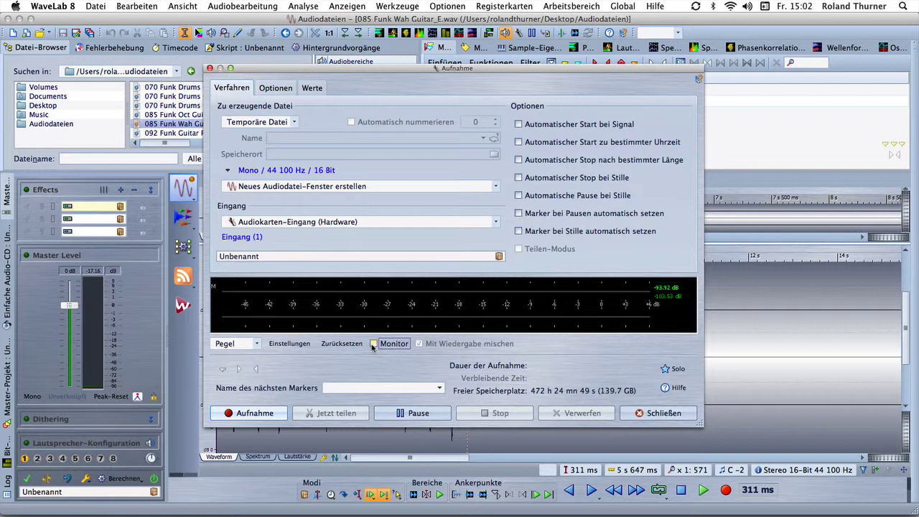
{"action": "left_click", "coordinate": [373, 344]}
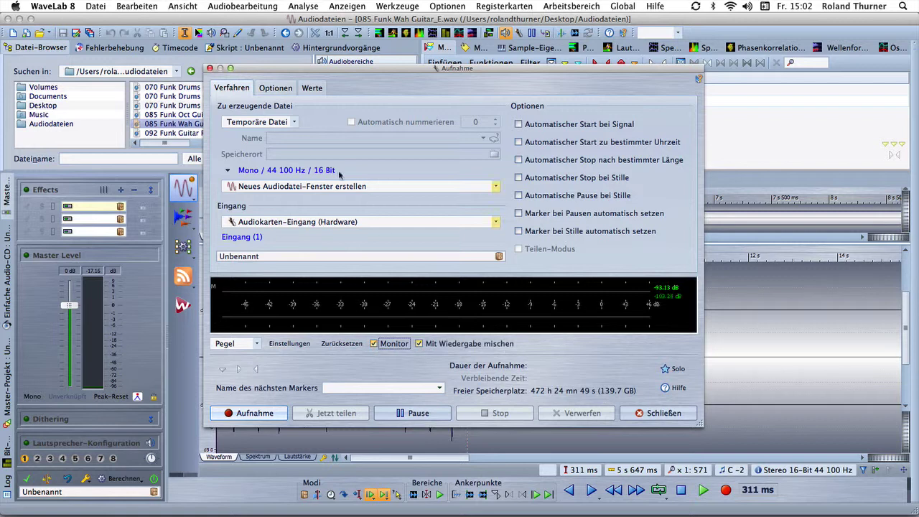
Show the file type choices for the file that the recording creates
{"action": "left_click", "coordinate": [294, 122]}
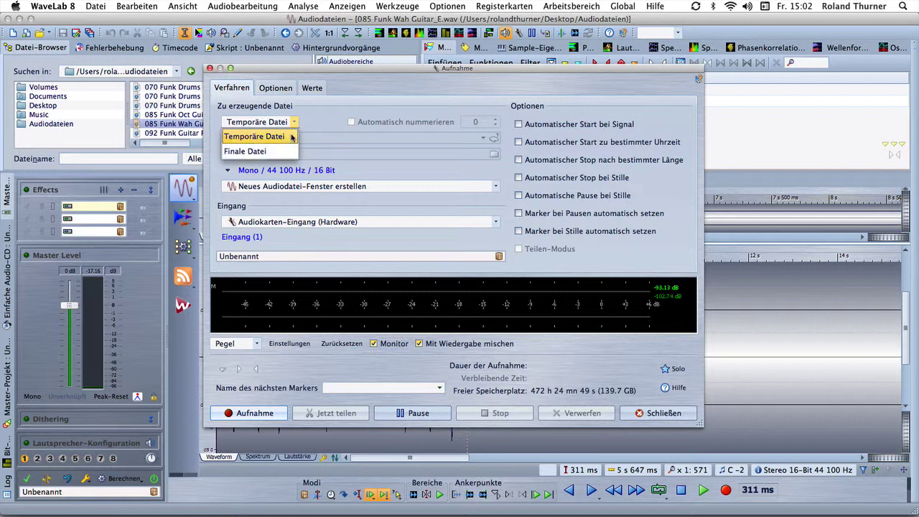